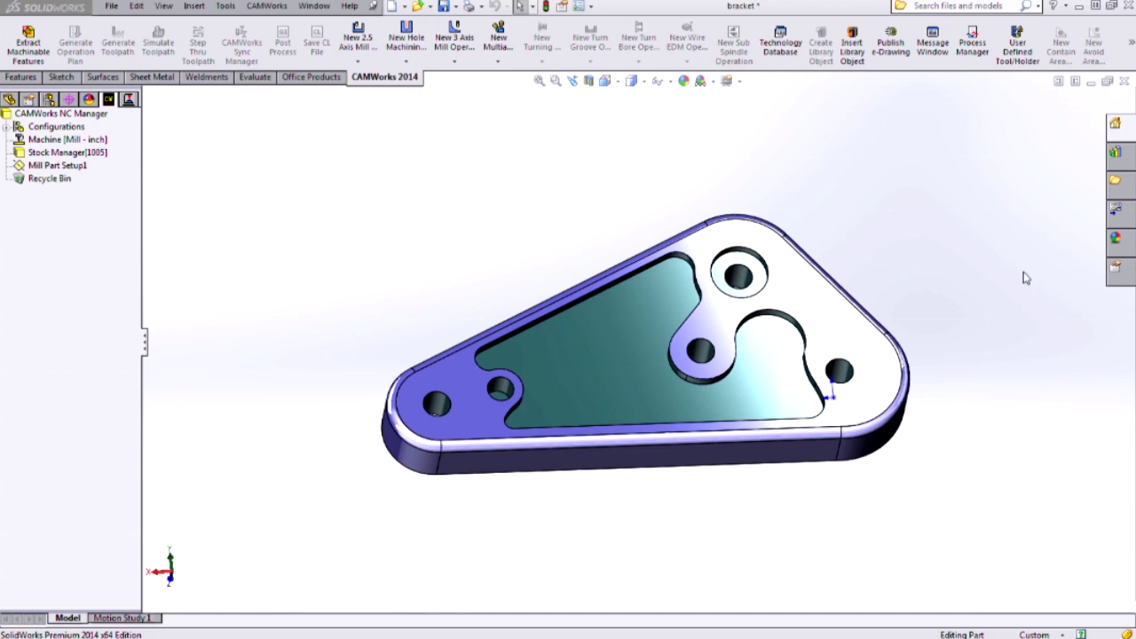
Step: Create a part perimeter feature of type Open pocket with the Rough Finish strategy under Mill Part Setup1
right_click(83, 171)
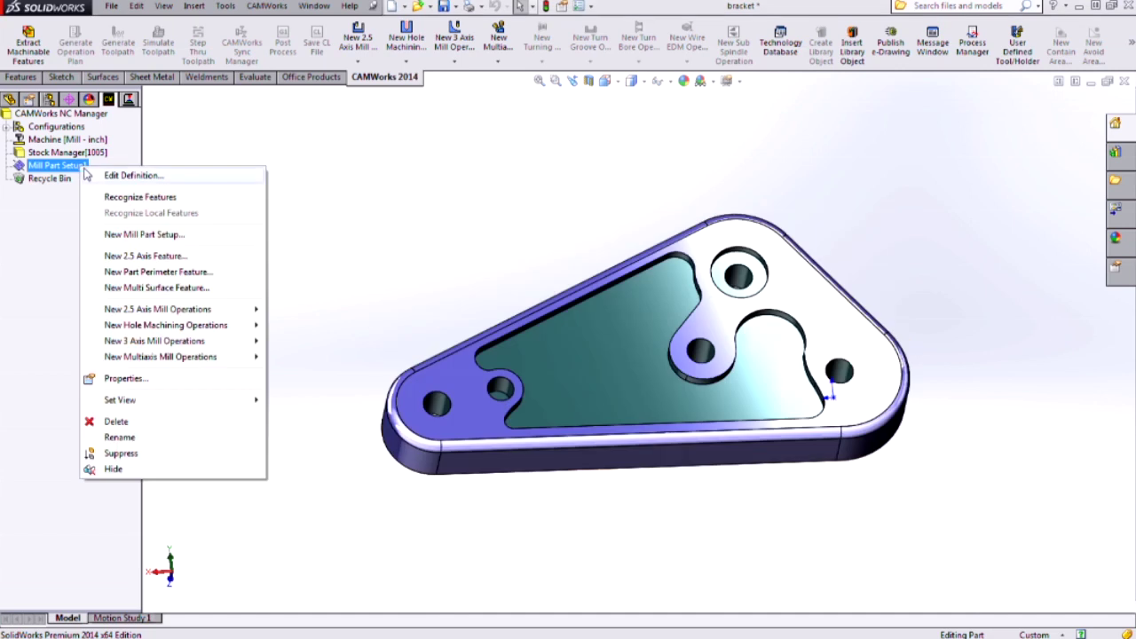
click(182, 280)
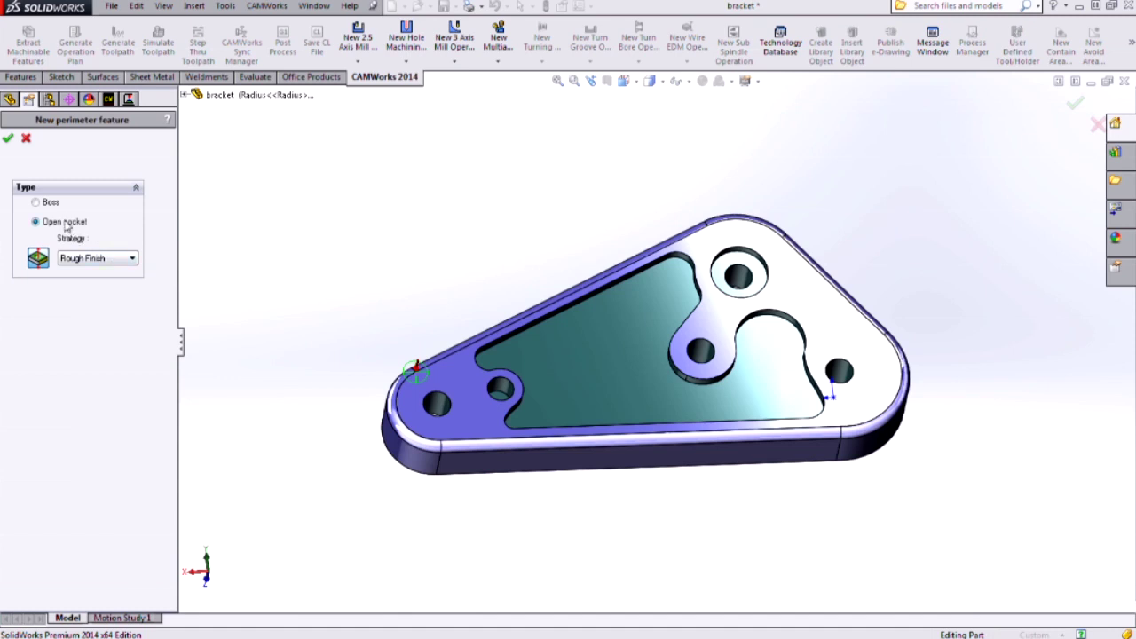
click(50, 202)
click(62, 222)
click(8, 140)
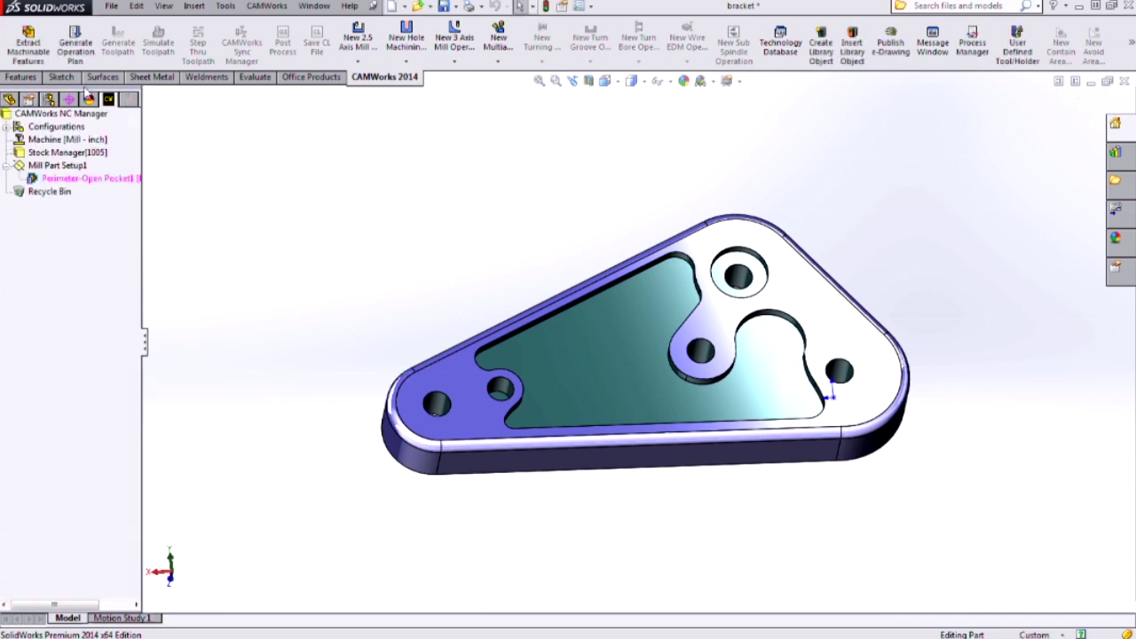
Step: Generate the operation plan and toolpaths for the open pocket perimeter and preview its rough mill path
click(75, 49)
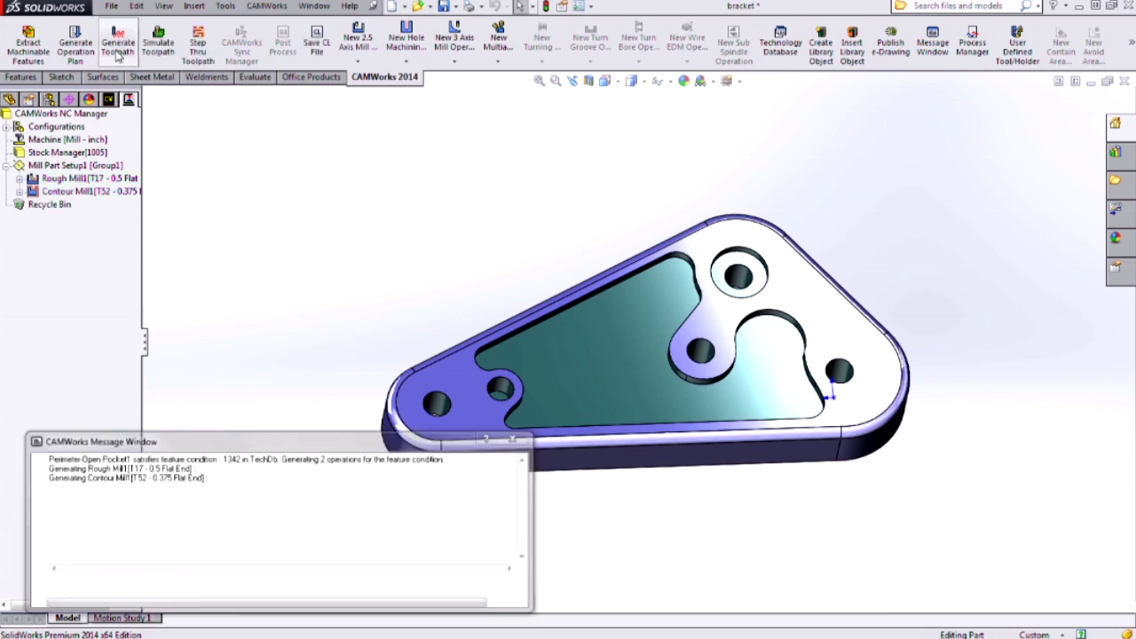
click(117, 53)
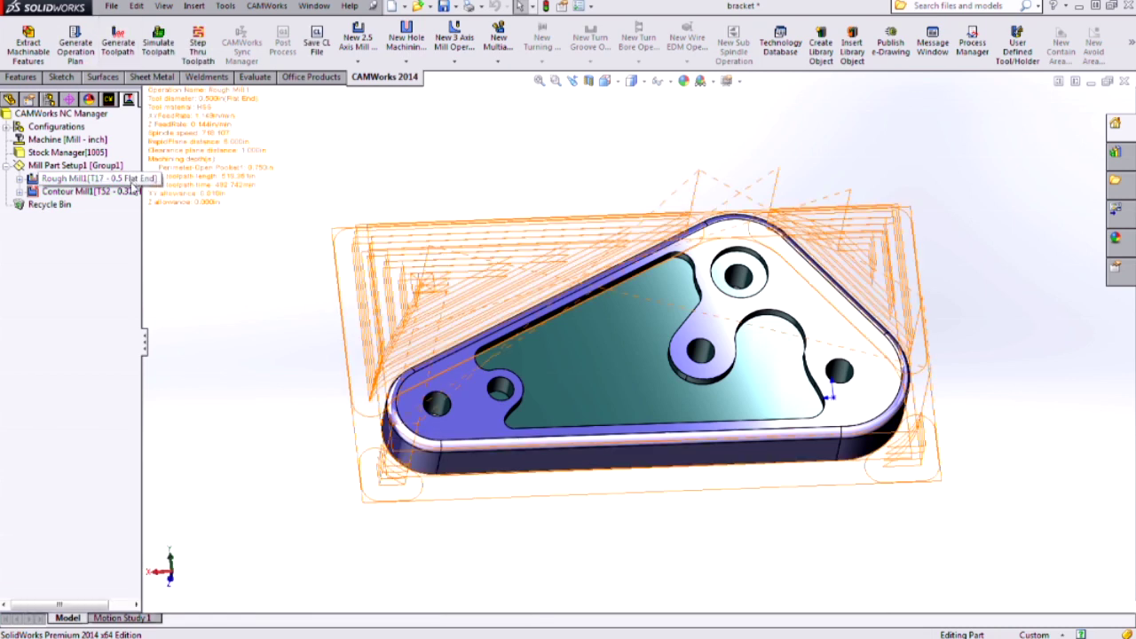
mouse_move(133, 192)
Step: Simulate the open pocket perimeter's toolpaths on the bracket stock, then close the simulation
click(158, 46)
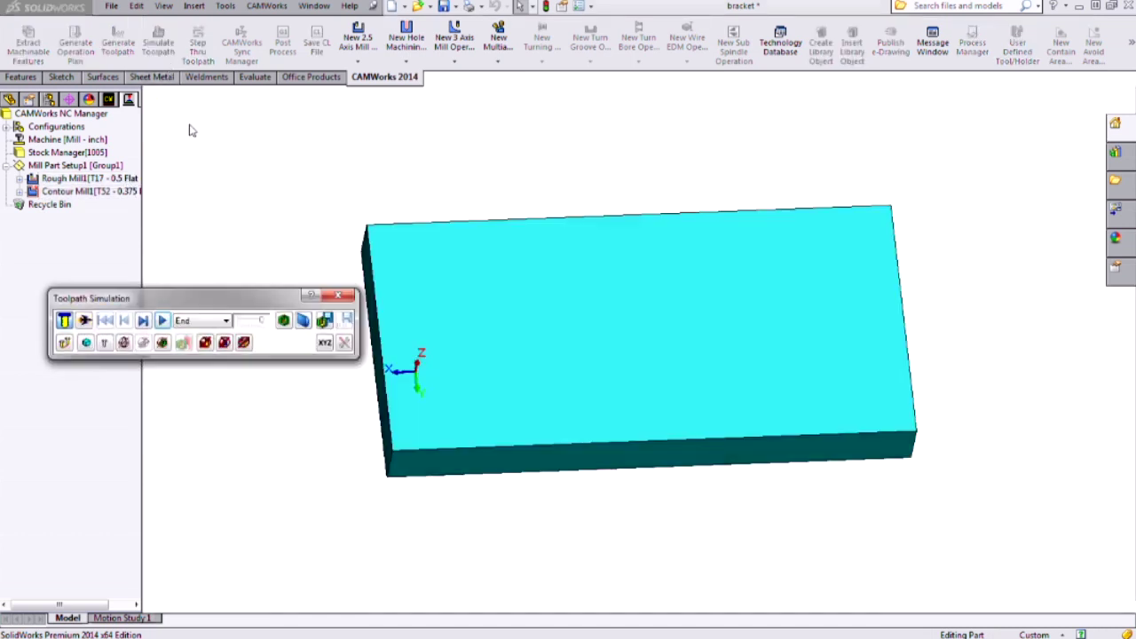
click(163, 320)
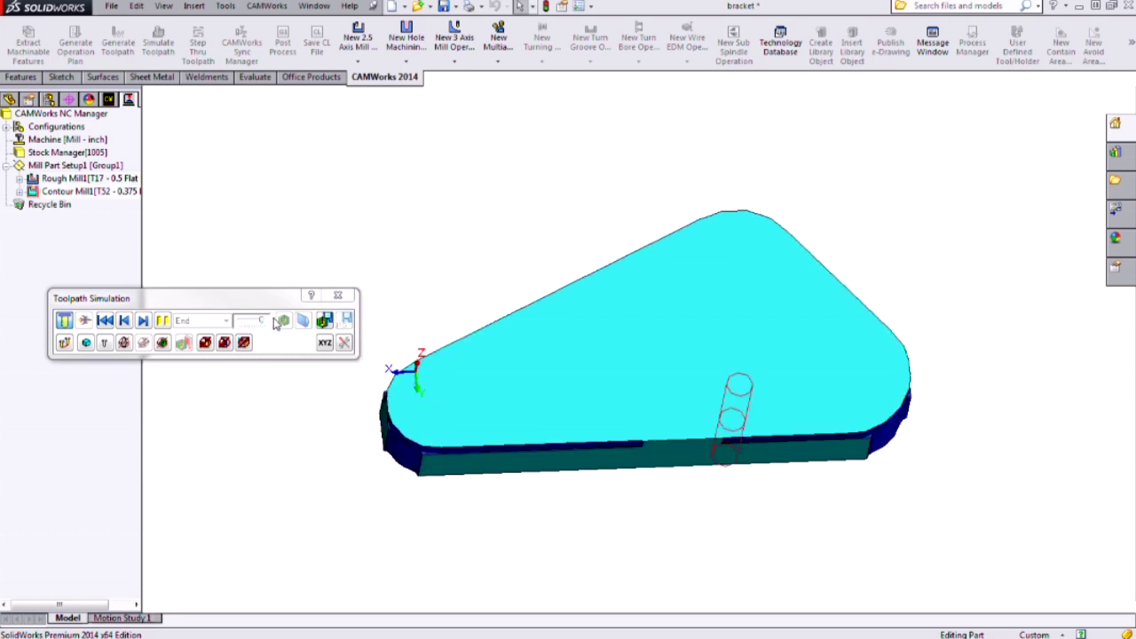
click(339, 299)
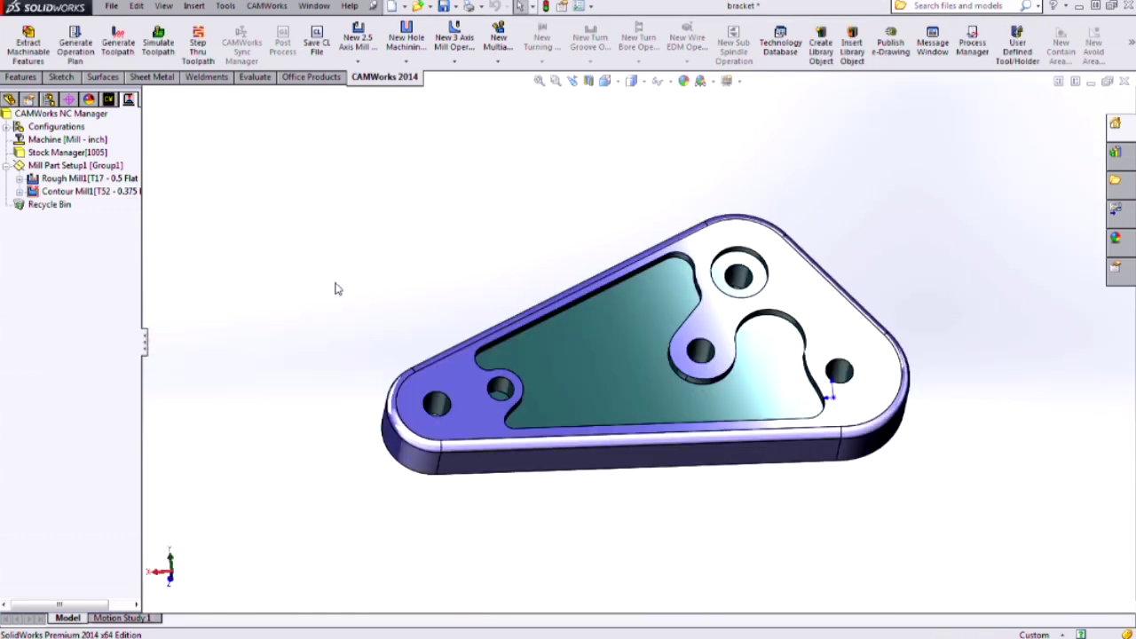
Step: Delete the open pocket perimeter feature from Mill Part Setup1
click(113, 100)
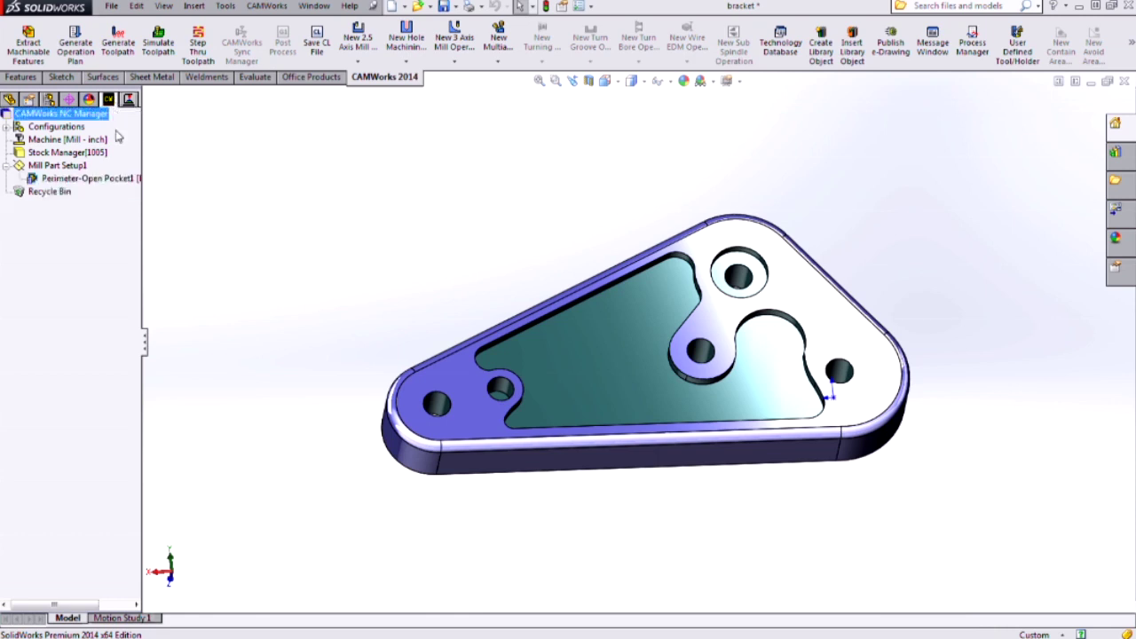
click(96, 183)
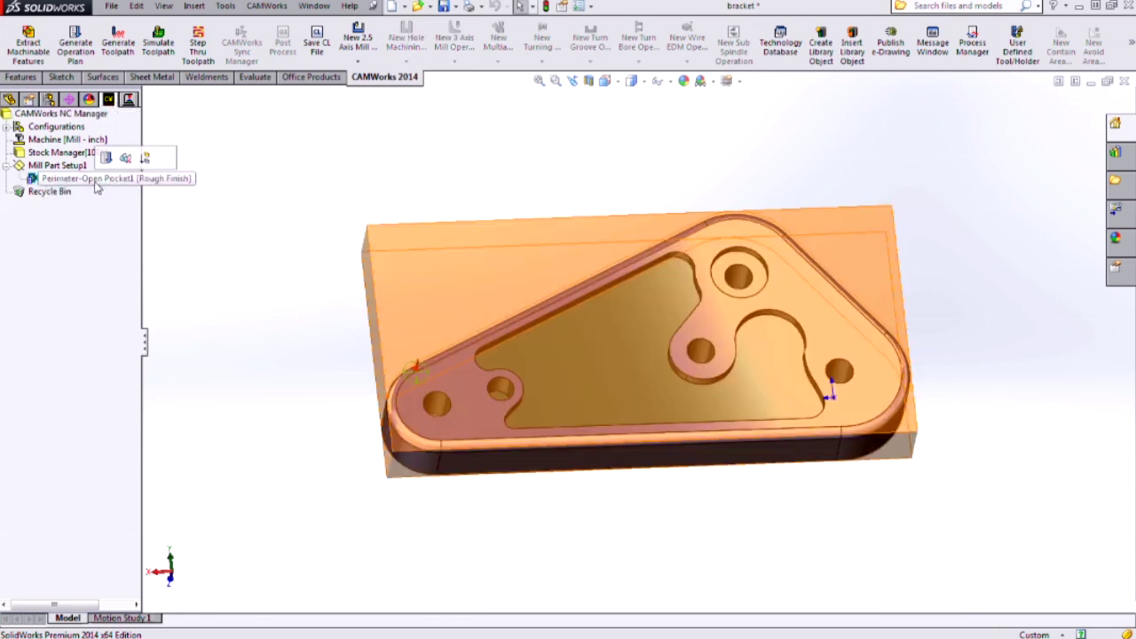
key(Delete)
key(Return)
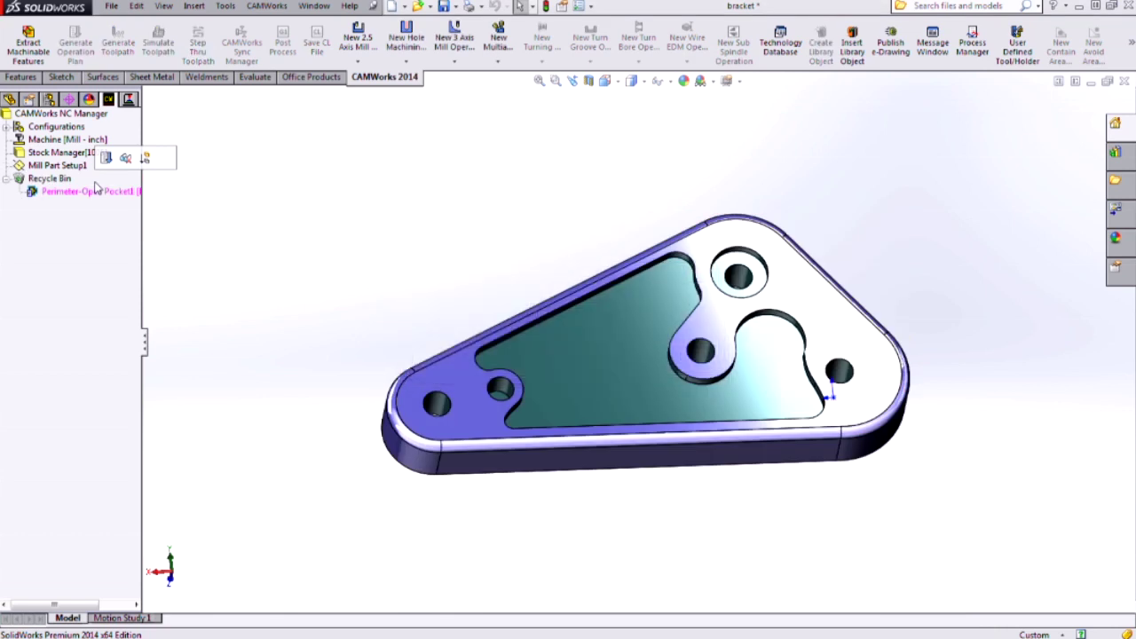
Step: Create a part perimeter feature of type Boss with the Coarse strategy and generate its machining operation
right_click(68, 167)
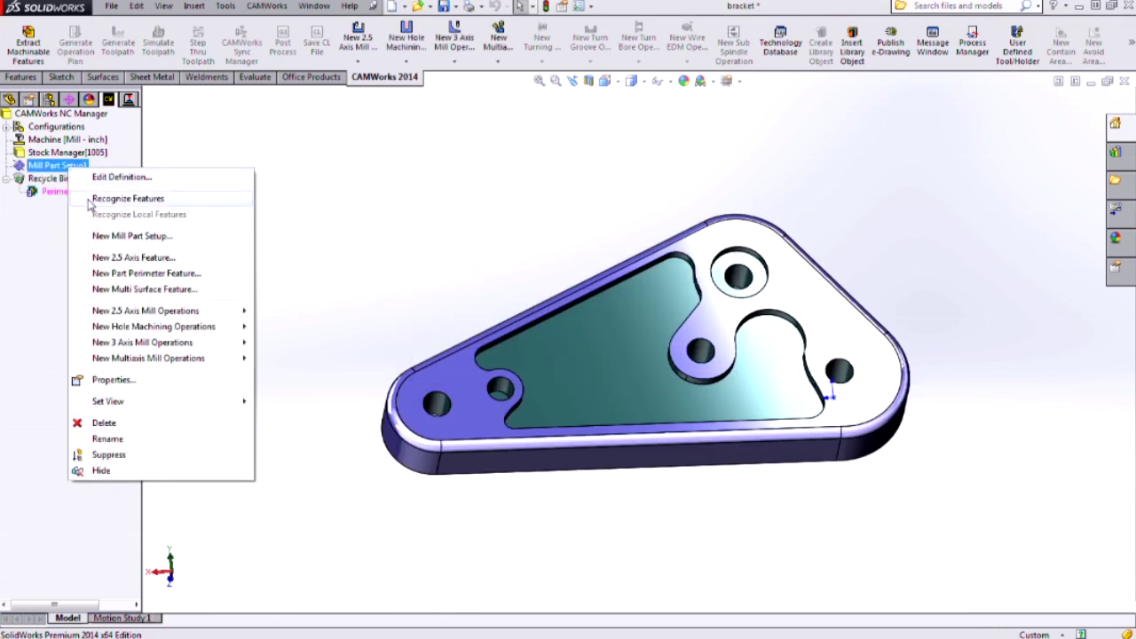
click(122, 278)
click(36, 202)
click(78, 259)
click(80, 282)
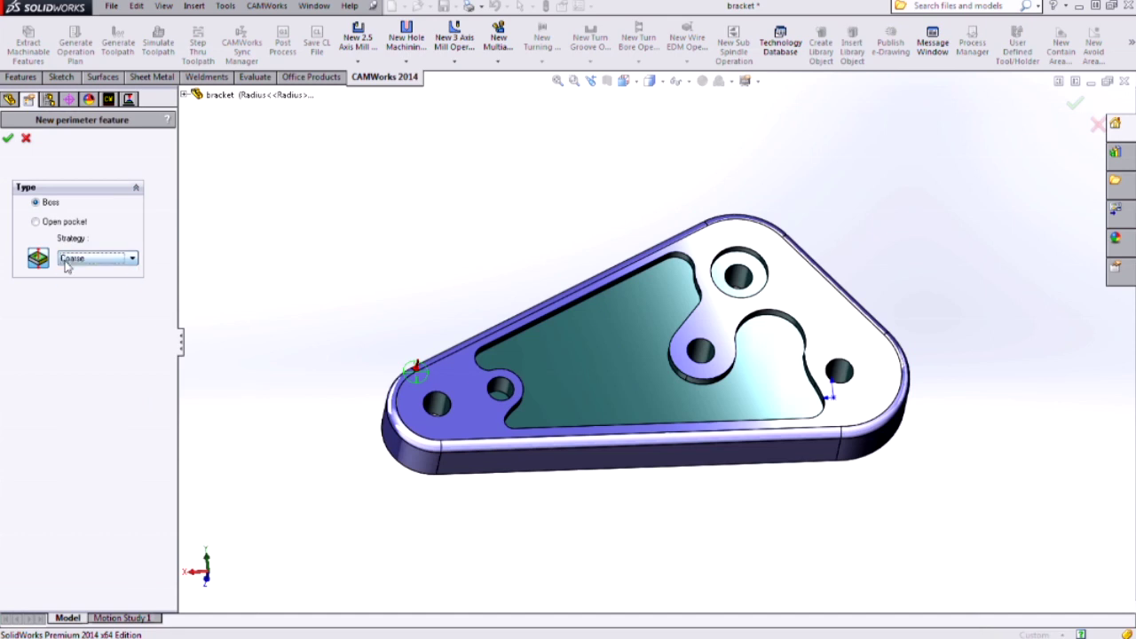
click(8, 138)
click(75, 44)
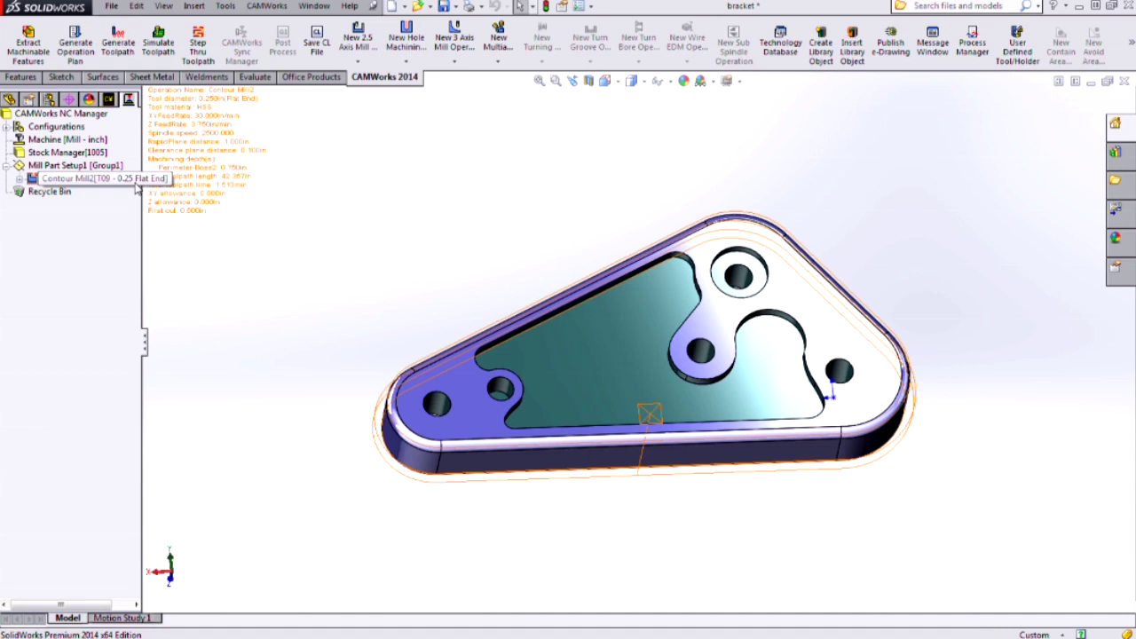
Step: Simulate the perimeter boss's contour toolpath, inspect the leftover corner pieces and close the simulation
click(158, 42)
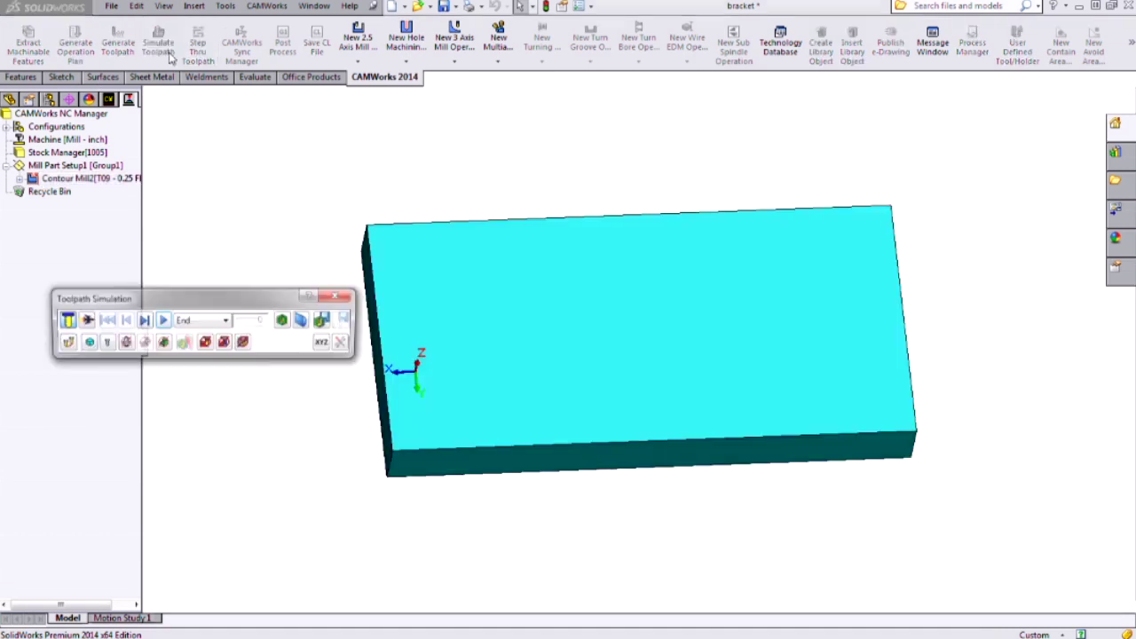
click(163, 321)
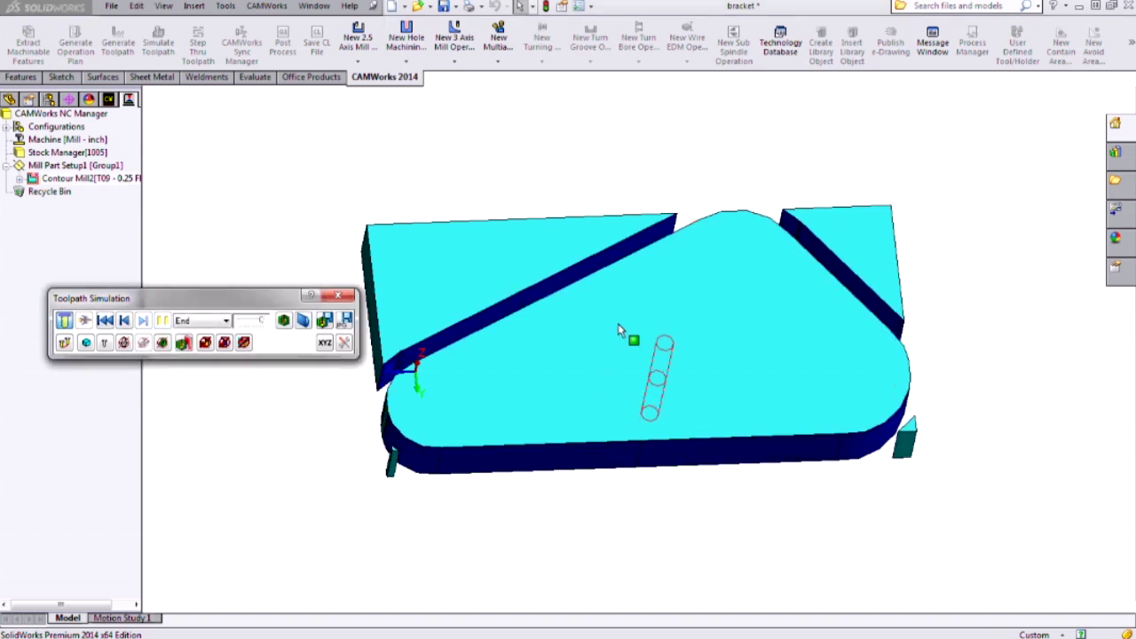
middle_drag(608, 296, 609, 378)
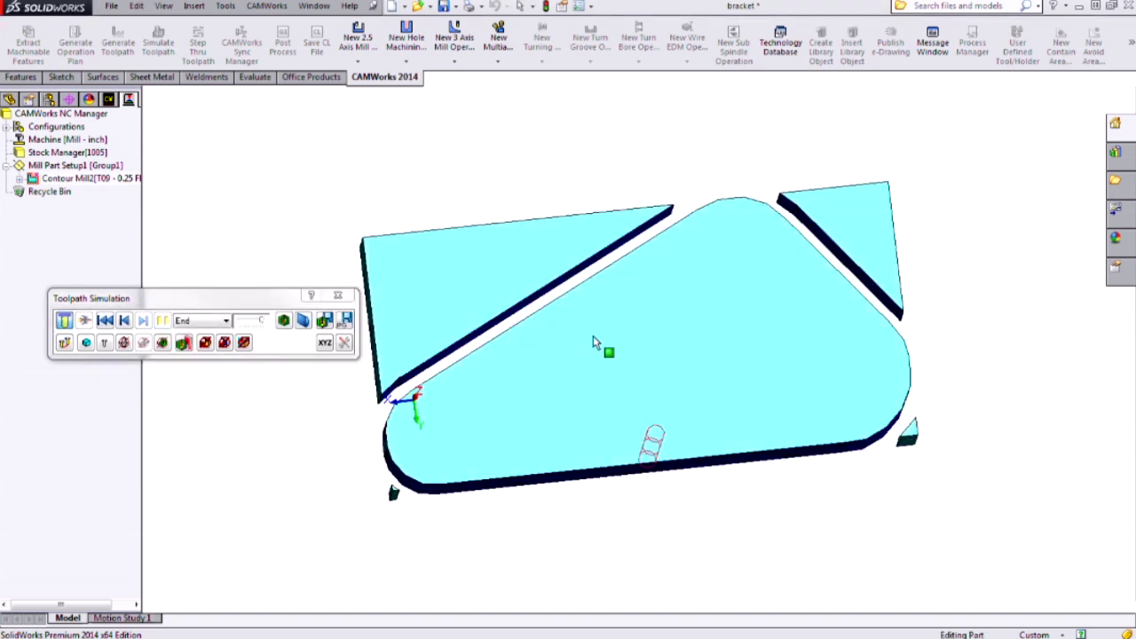
click(338, 296)
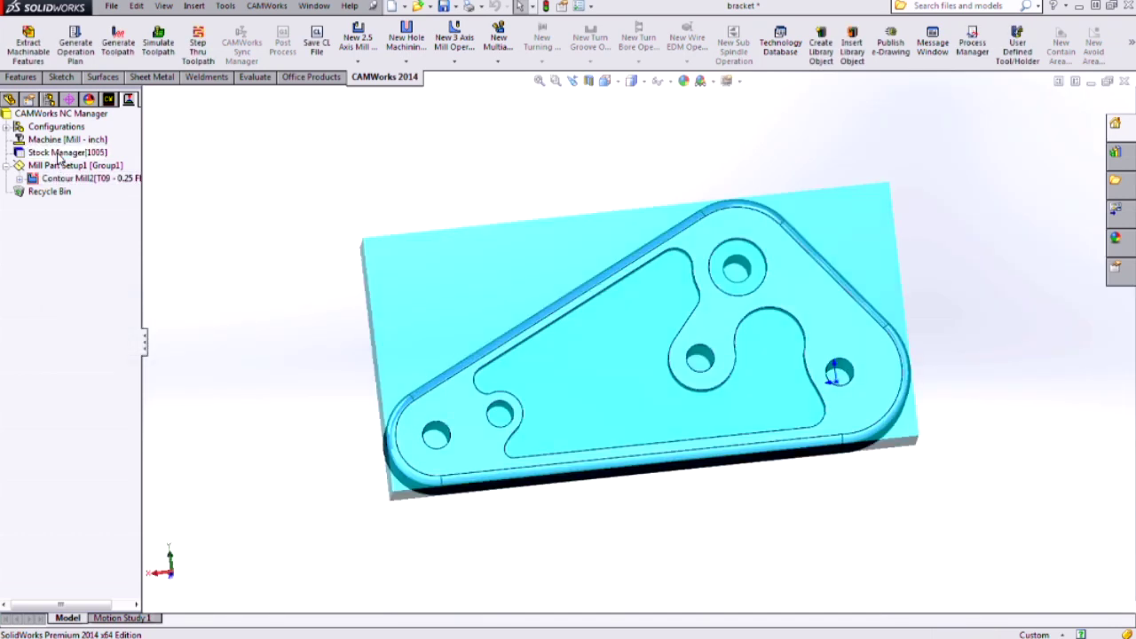
Step: Enlarge the bounding box stock with linked offsets of 0.4 in on both X sides and 0.6 in on both Y sides
double_click(59, 152)
click(32, 315)
click(32, 353)
click(162, 313)
click(161, 312)
click(162, 313)
click(162, 313)
click(162, 350)
click(161, 349)
click(162, 350)
click(162, 349)
click(162, 350)
click(162, 350)
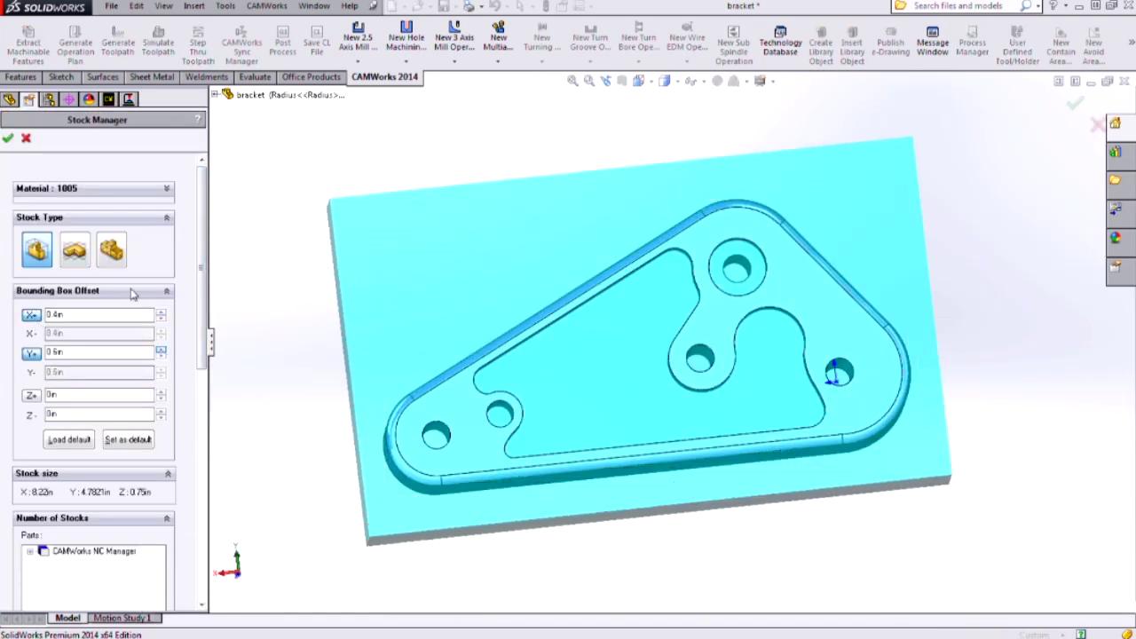
click(8, 140)
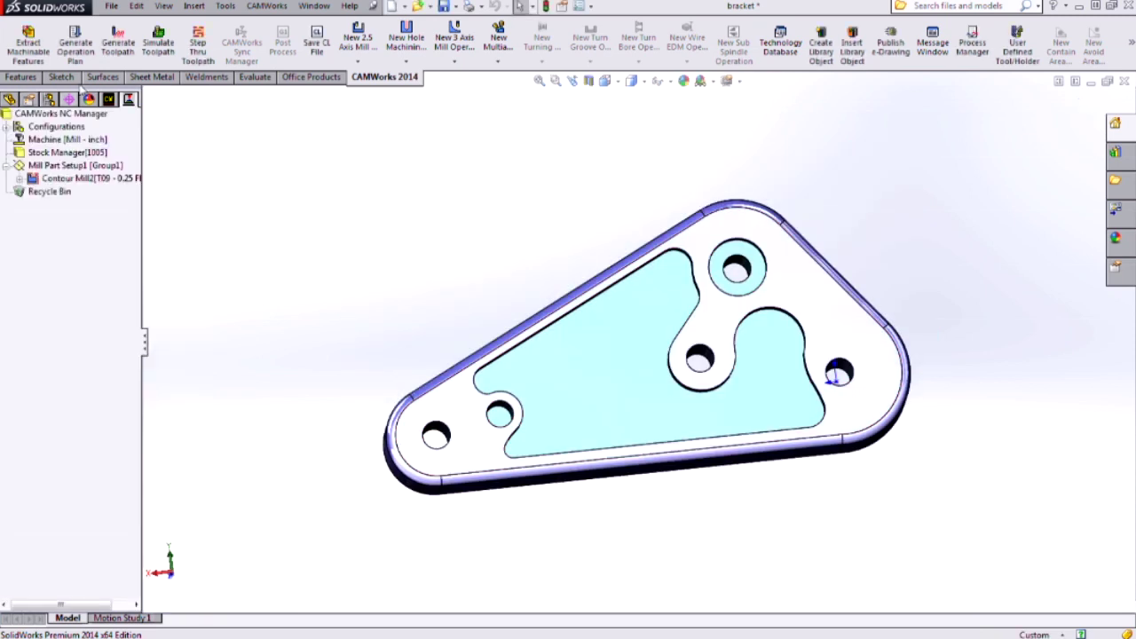
Step: Simulate the contour toolpath on the enlarged stock, inspect the cut around the bracket and close the simulation
click(158, 45)
click(163, 320)
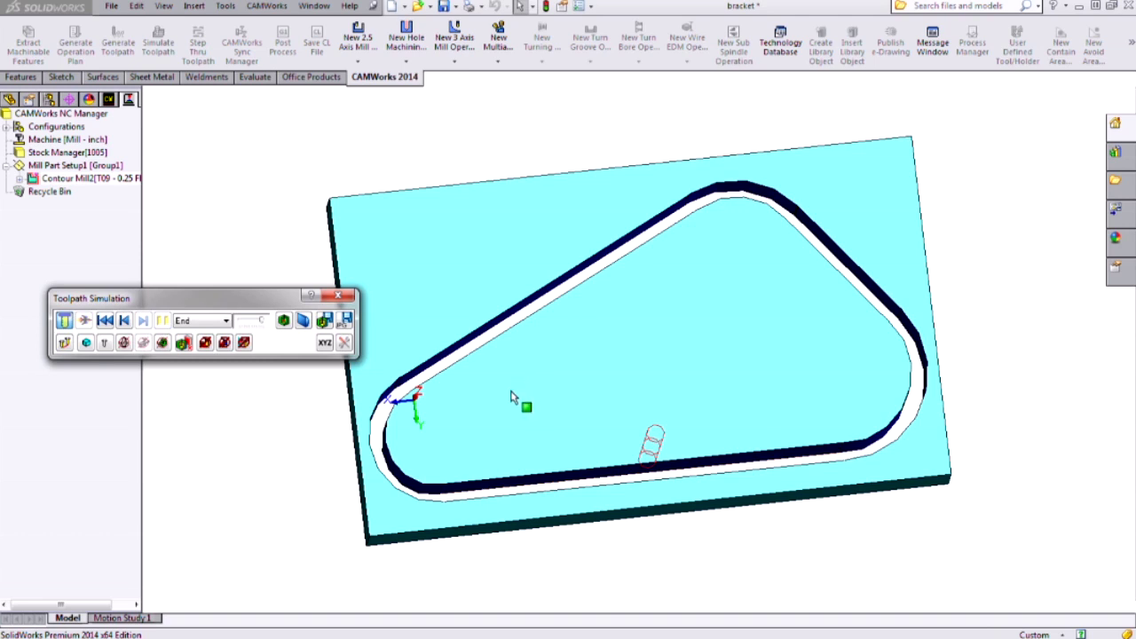
middle_drag(511, 396, 507, 329)
click(352, 297)
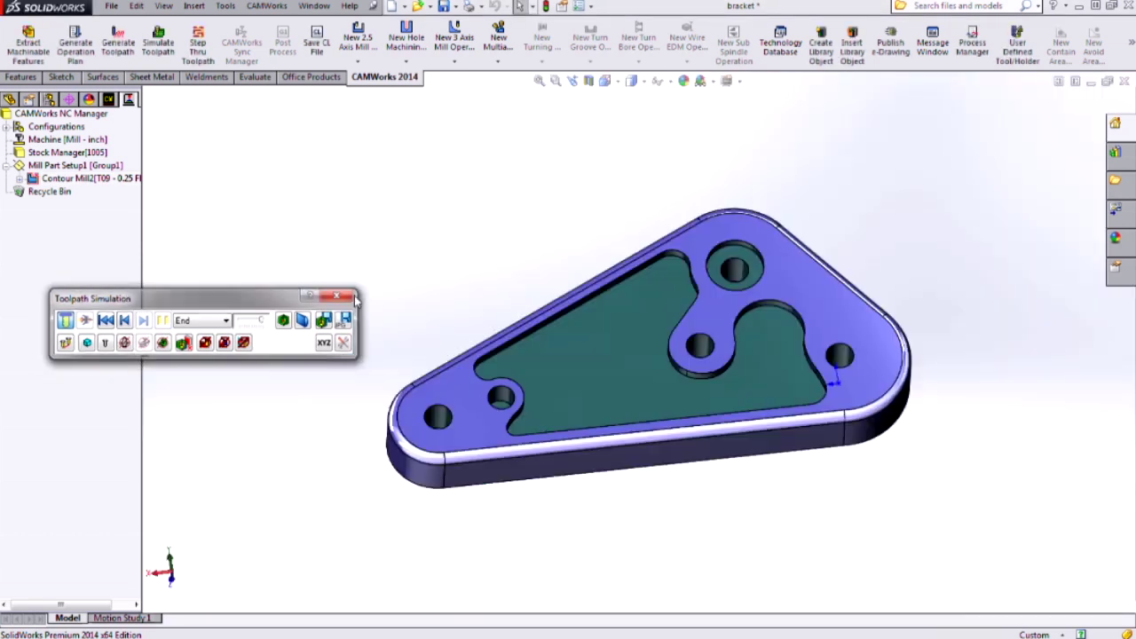
middle_drag(519, 271, 523, 301)
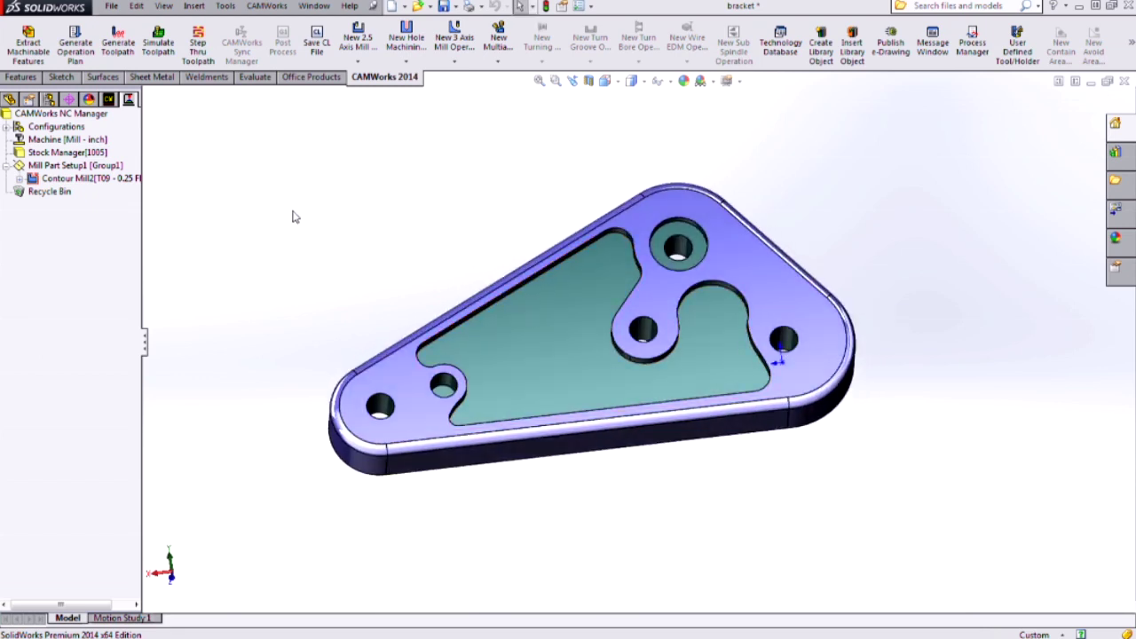
Step: Switch to the MILL2AX_2 part and examine the heights of its bosses from the side
key(ctrl+Tab)
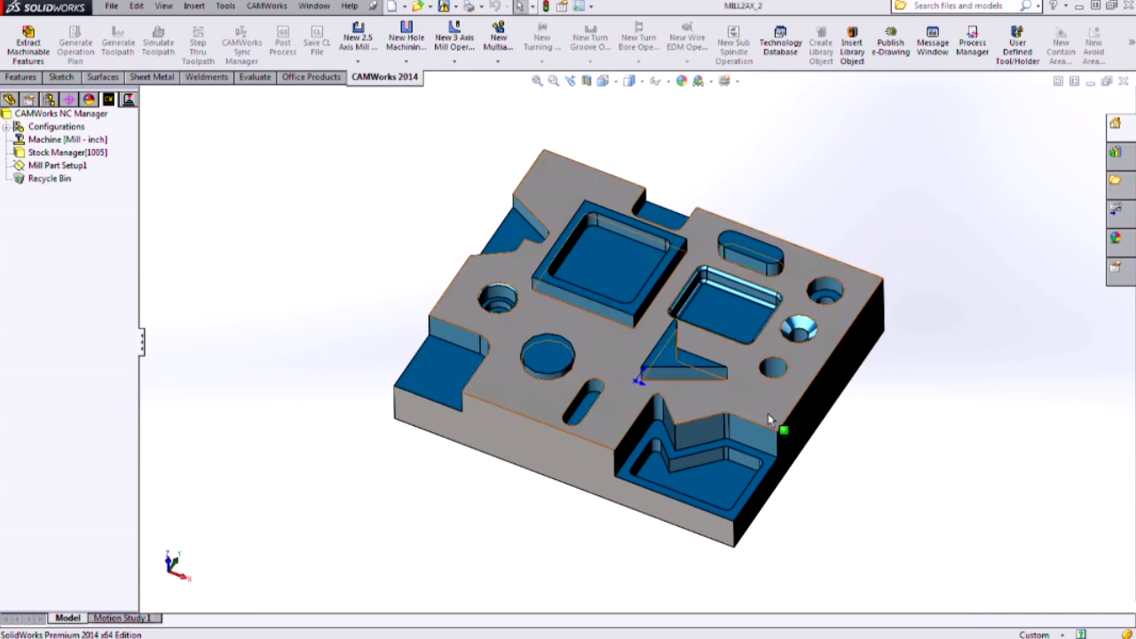
middle_drag(791, 459, 815, 313)
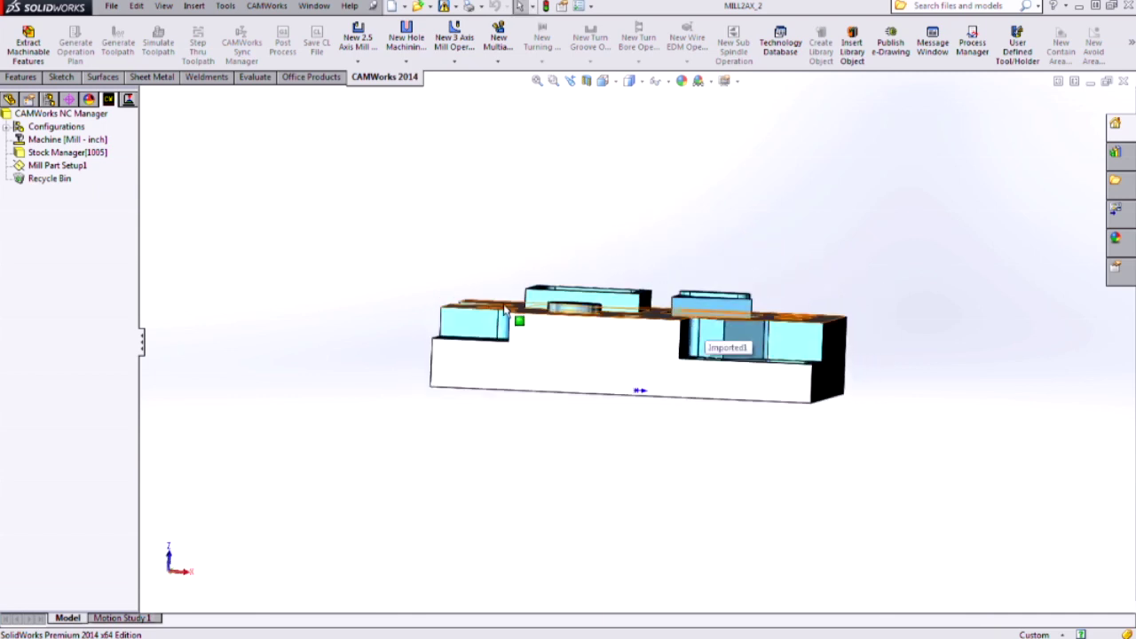
middle_drag(726, 308, 781, 286)
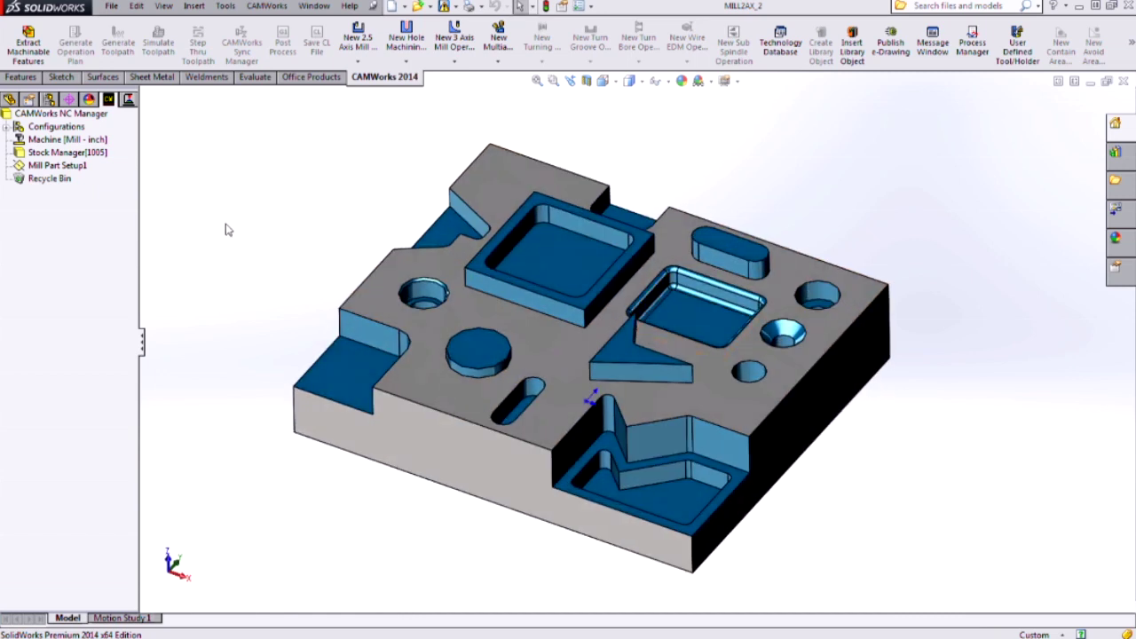
Step: Define a 2.5 axis boss feature from the triangular island's top face, ending up to the surrounding flat face
right_click(64, 166)
click(133, 255)
click(117, 233)
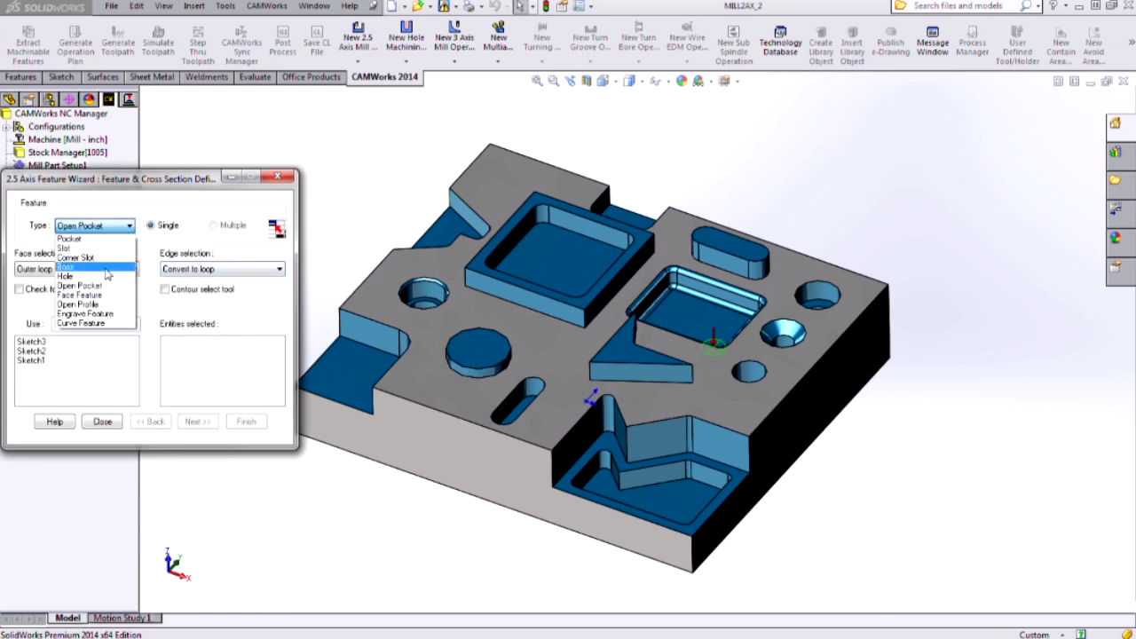
click(105, 268)
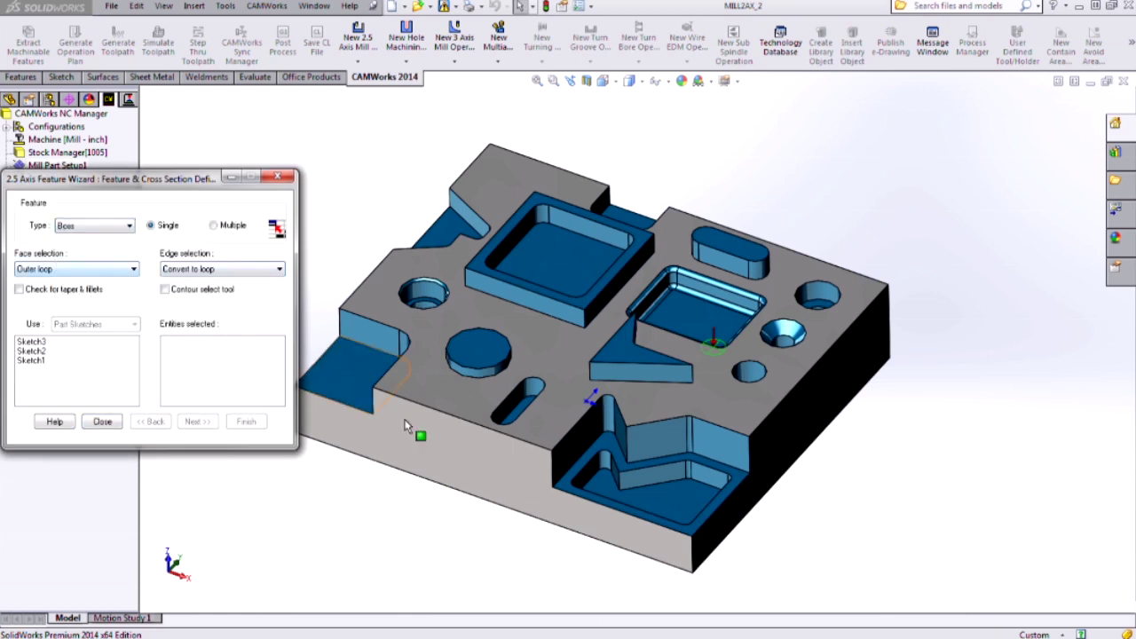
click(622, 355)
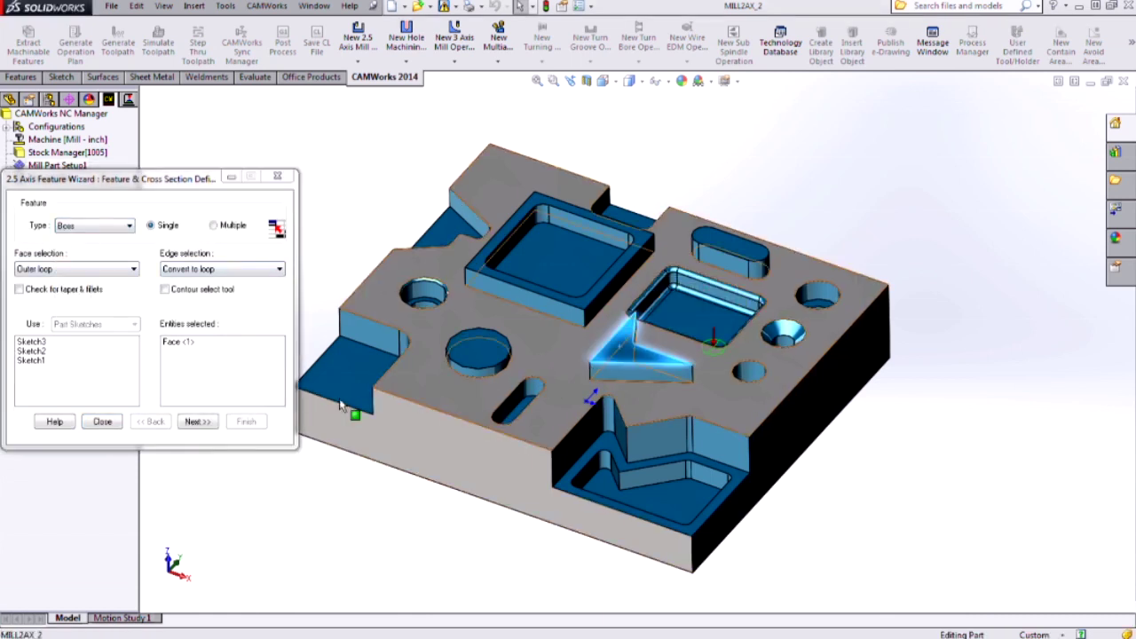
click(207, 423)
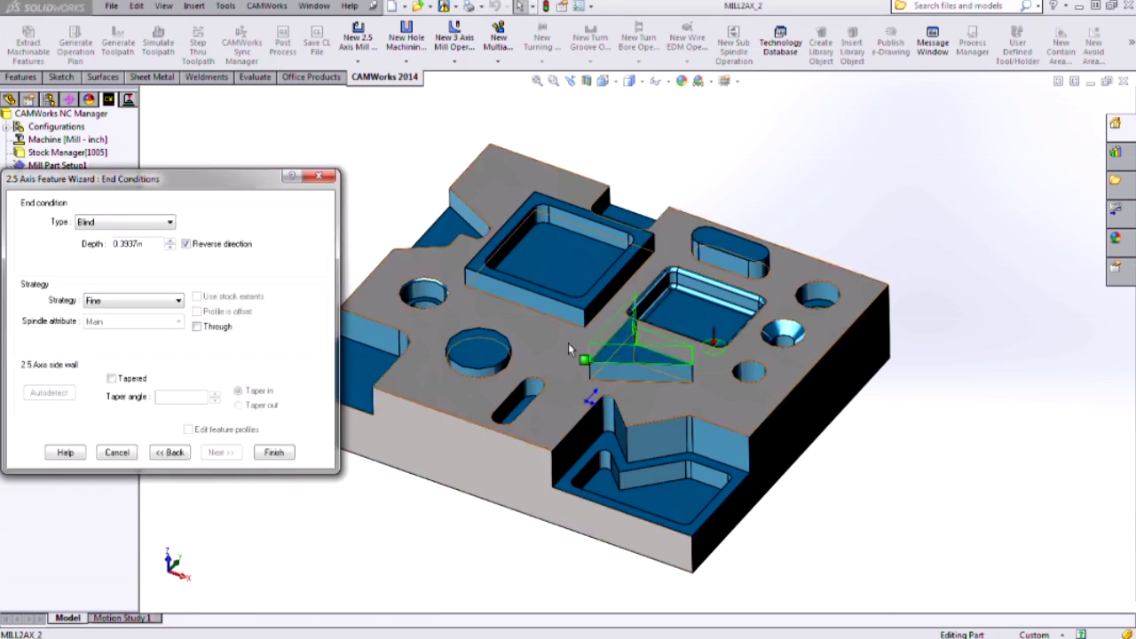
click(566, 362)
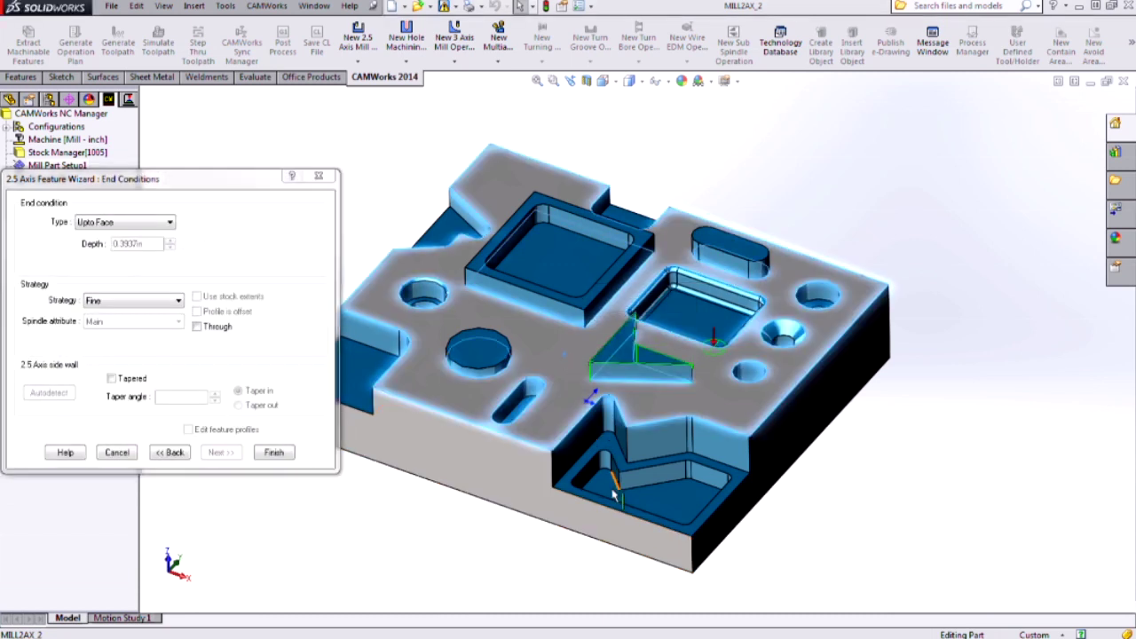
click(274, 453)
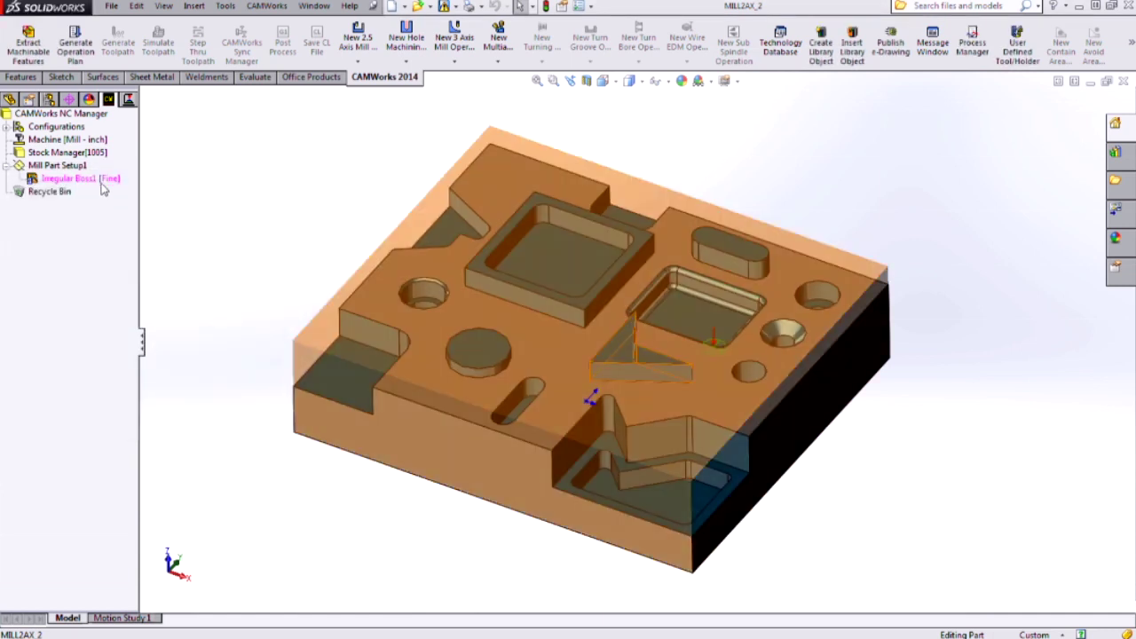
Step: Generate the operation plan and contour toolpath for the triangular boss feature
right_click(79, 179)
click(144, 242)
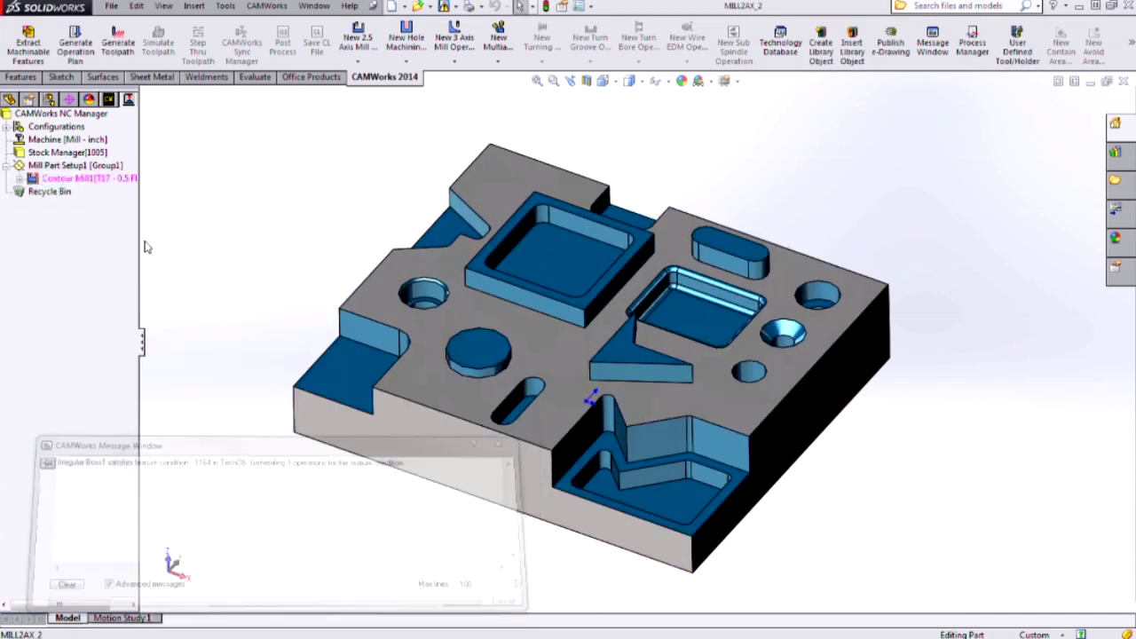
click(118, 48)
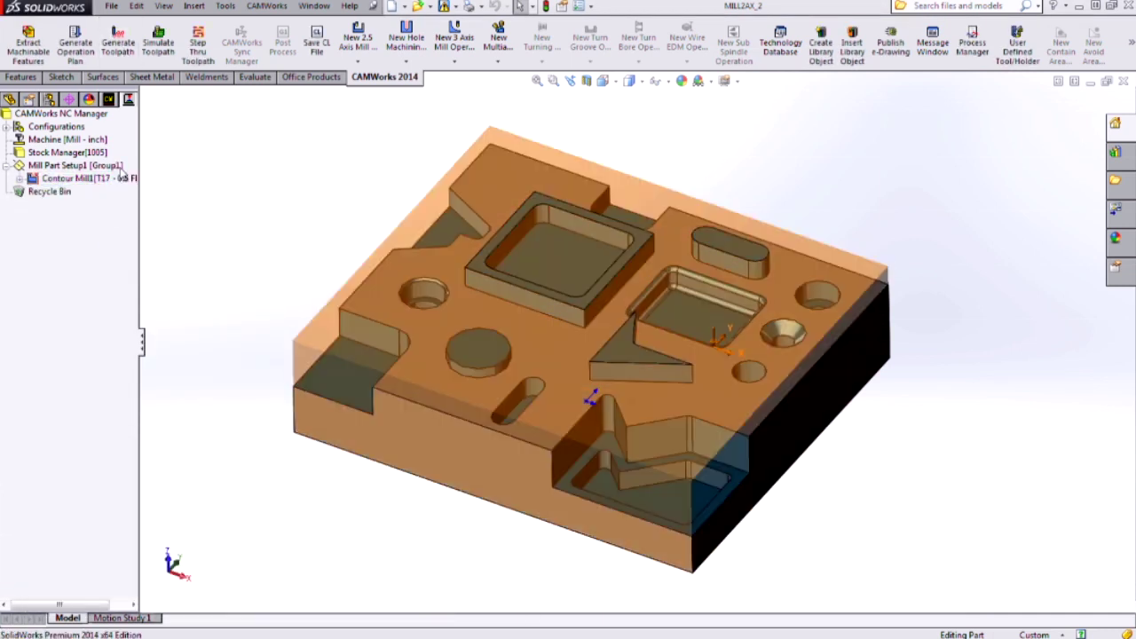
Step: Simulate the contour toolpath around the triangular boss on the stock
middle_drag(558, 316, 497, 461)
click(159, 47)
click(162, 320)
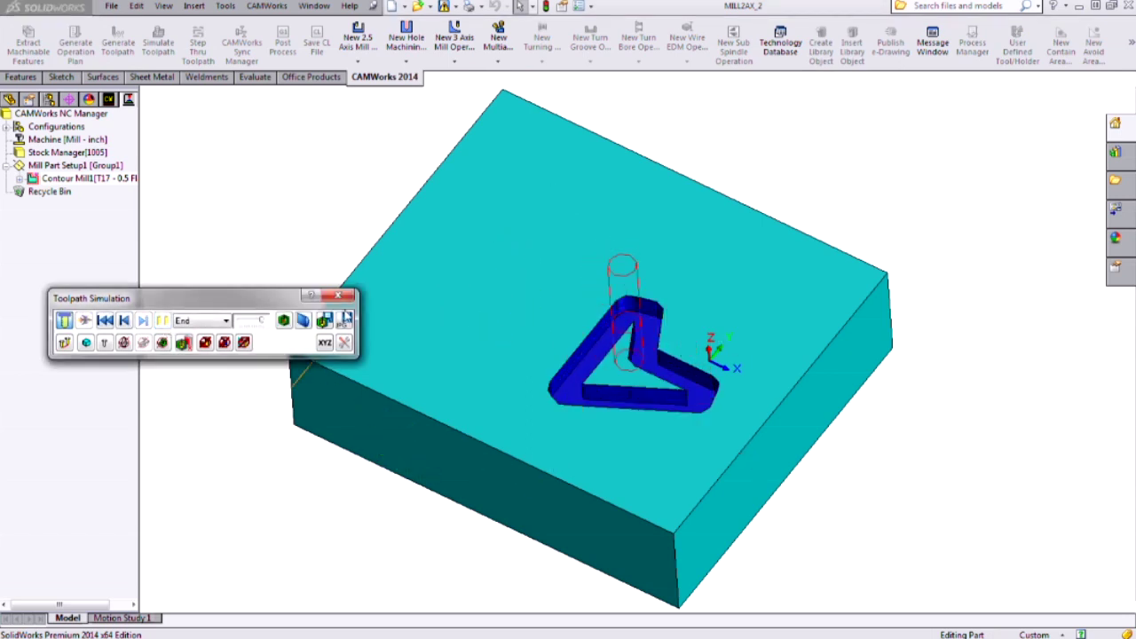
Step: Start a new 2.5 axis open pocket feature under Mill Part Setup1 using the large flat face surrounding the bosses
click(342, 297)
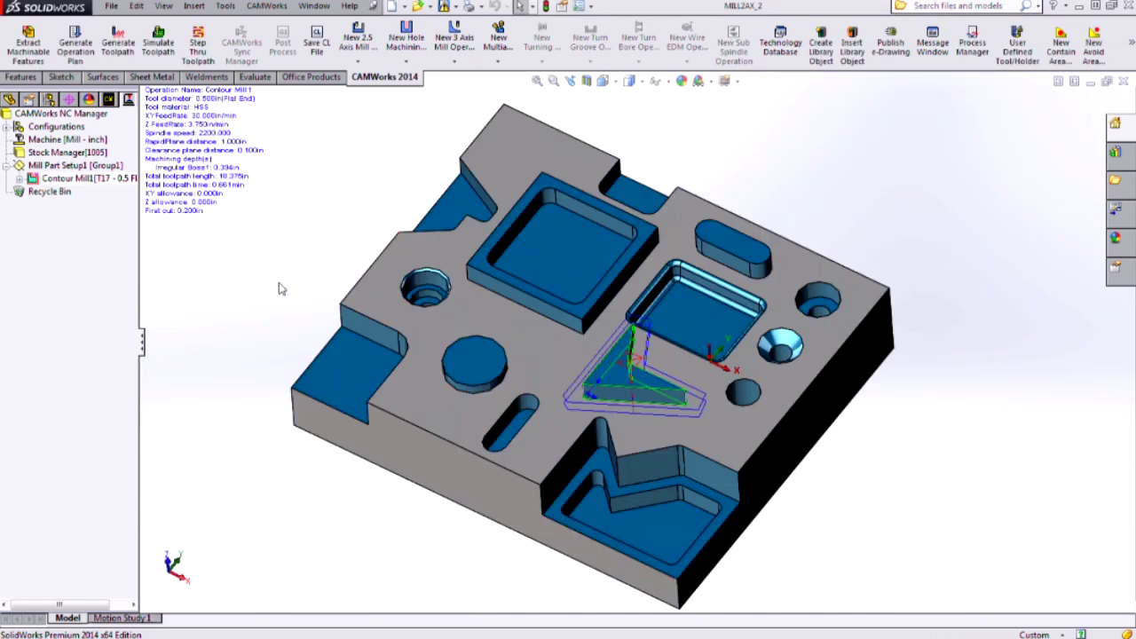
middle_drag(513, 395, 437, 292)
right_click(59, 166)
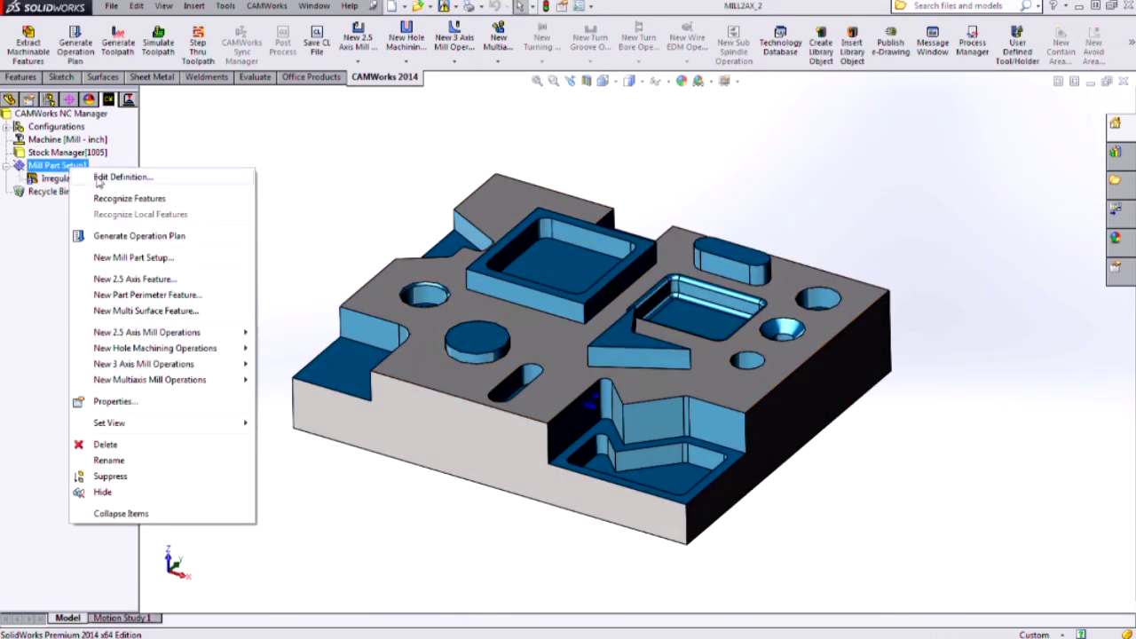
click(162, 280)
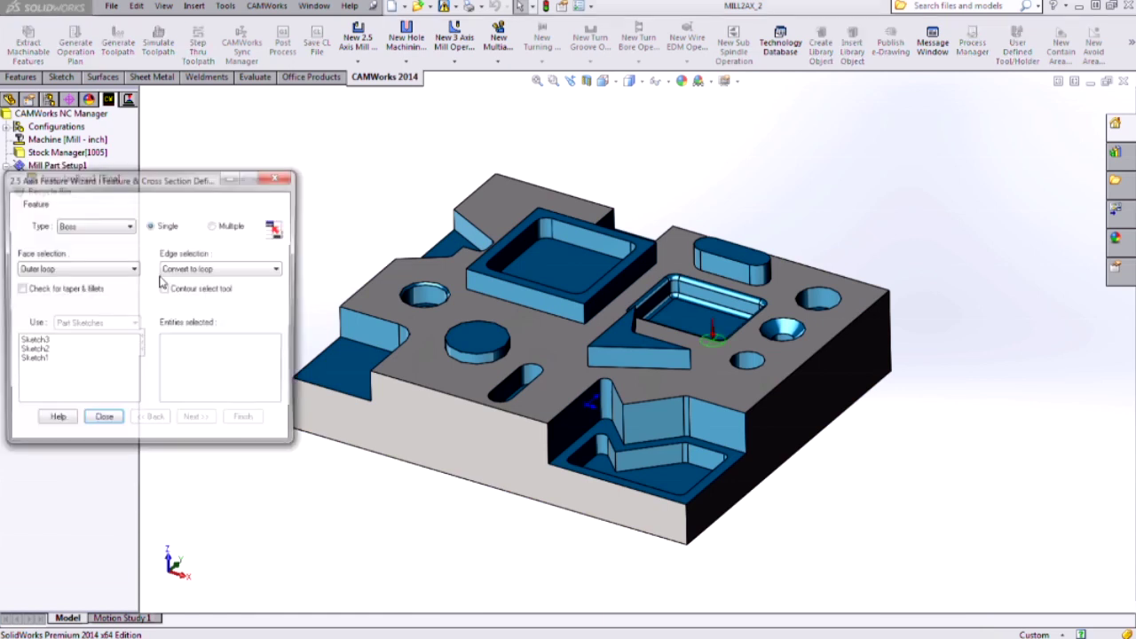
click(124, 226)
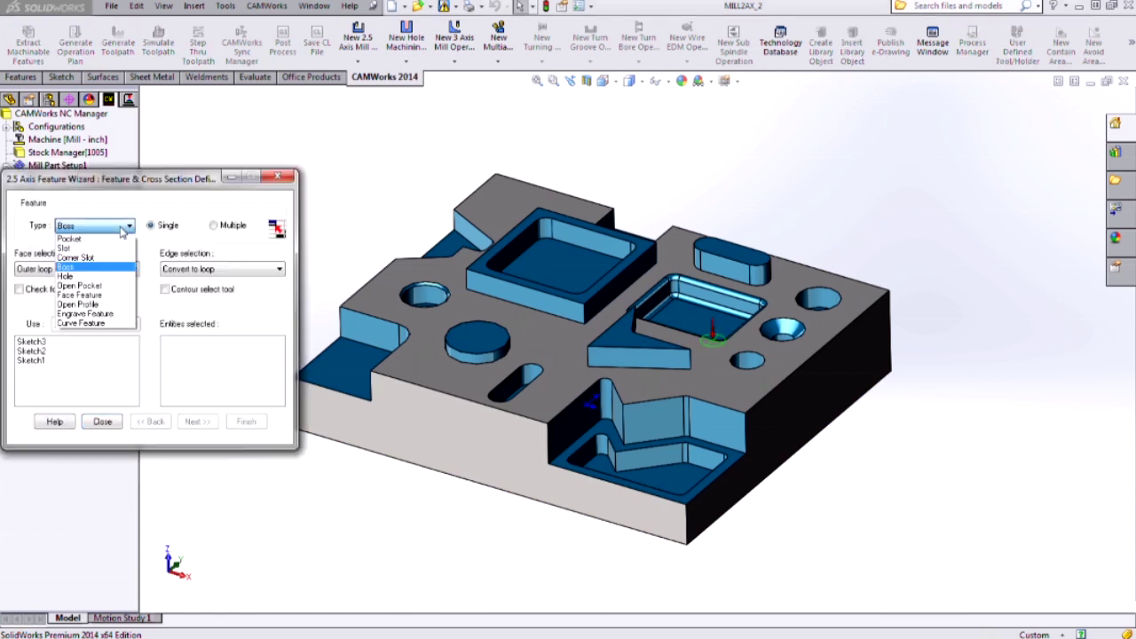
click(110, 285)
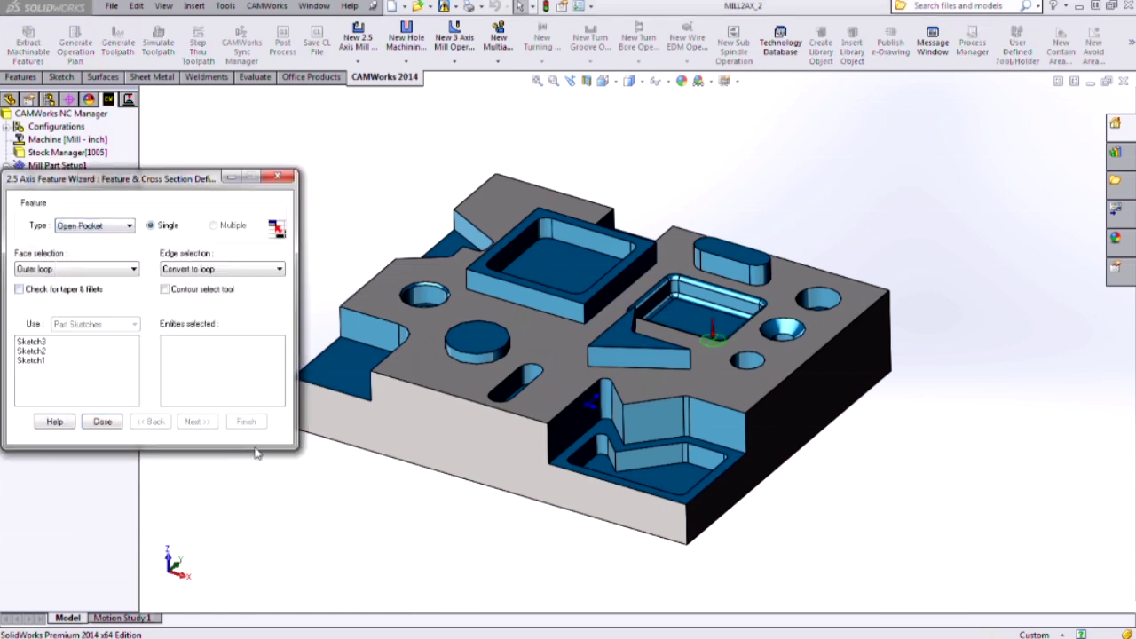
click(424, 345)
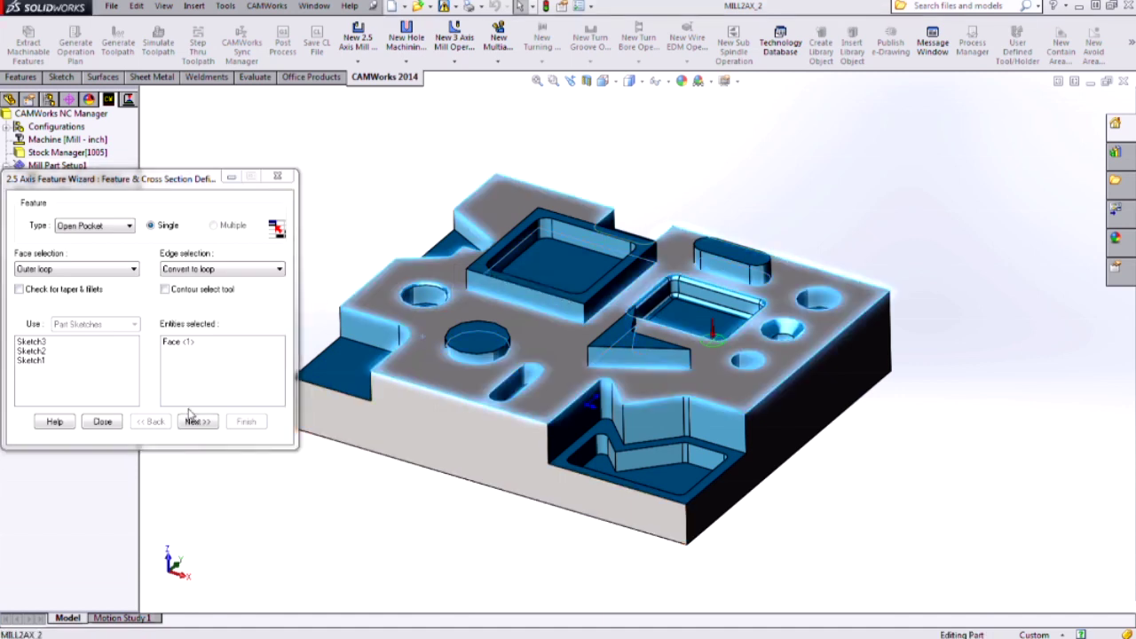
click(194, 424)
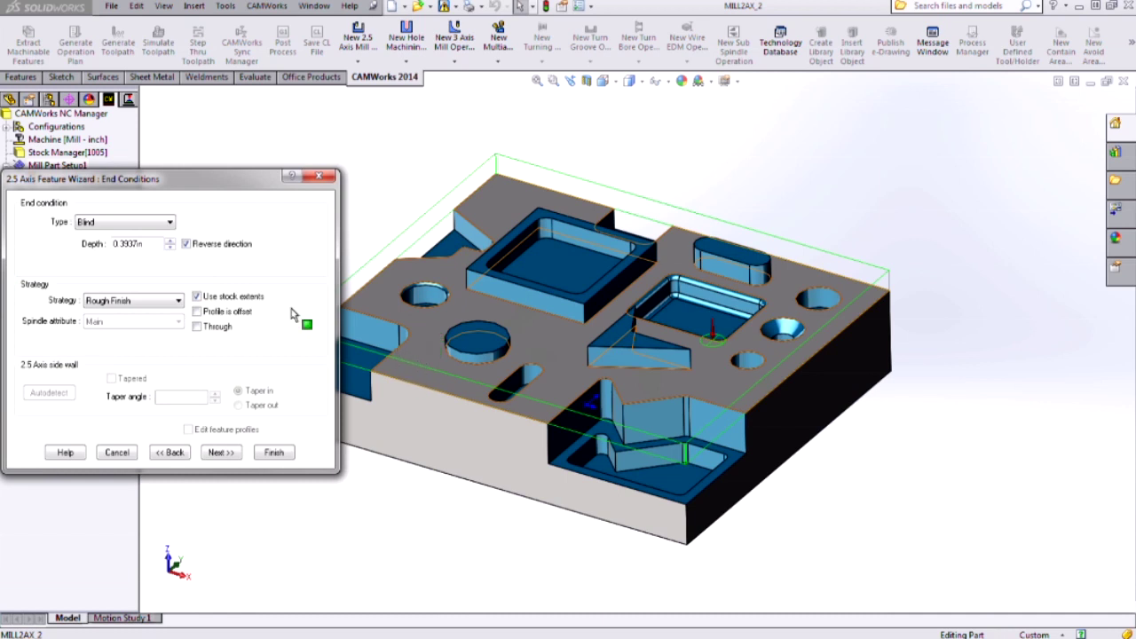
Step: Set the open pocket's end condition to Upto Stock with Rough Finish strategy, comparing its boundary without stock extents before keeping stock extents enabled
click(164, 225)
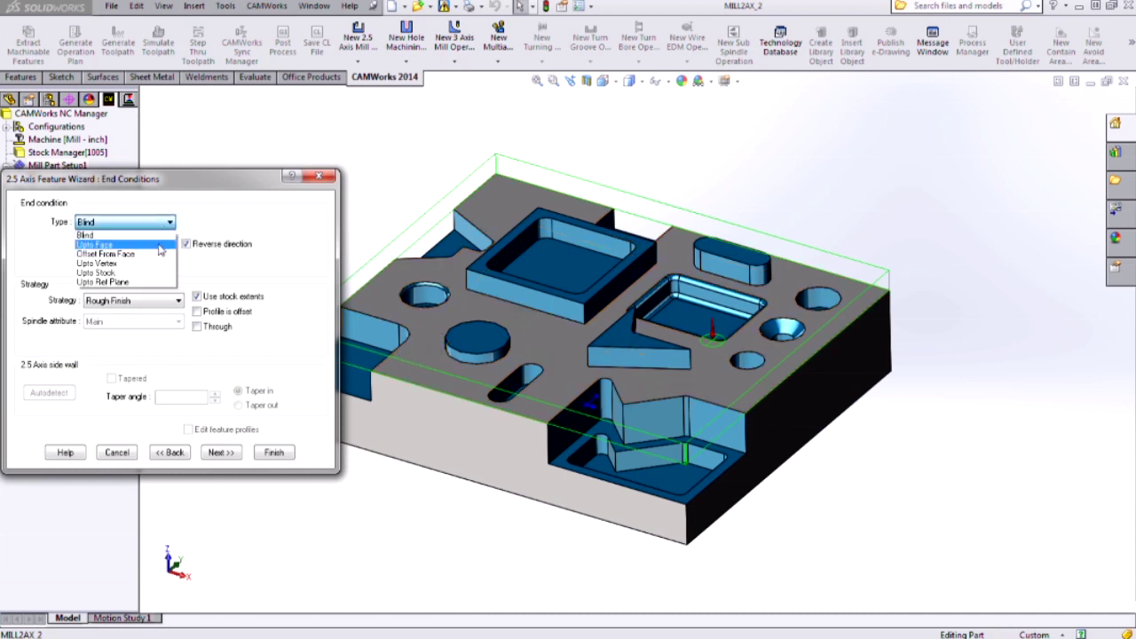
click(156, 273)
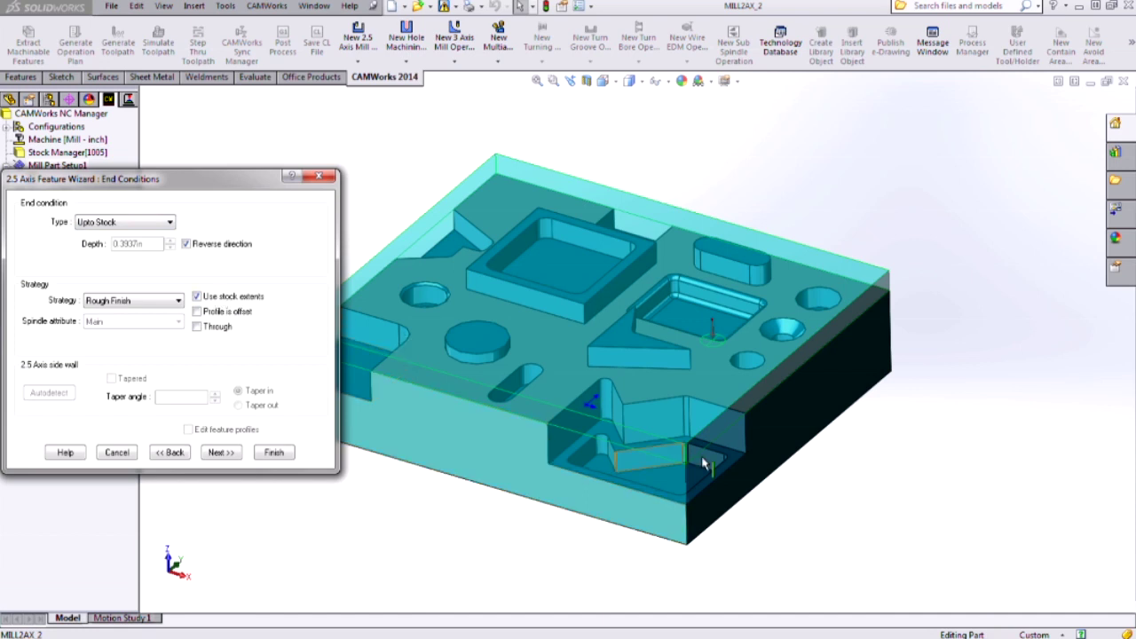
middle_drag(747, 410, 557, 361)
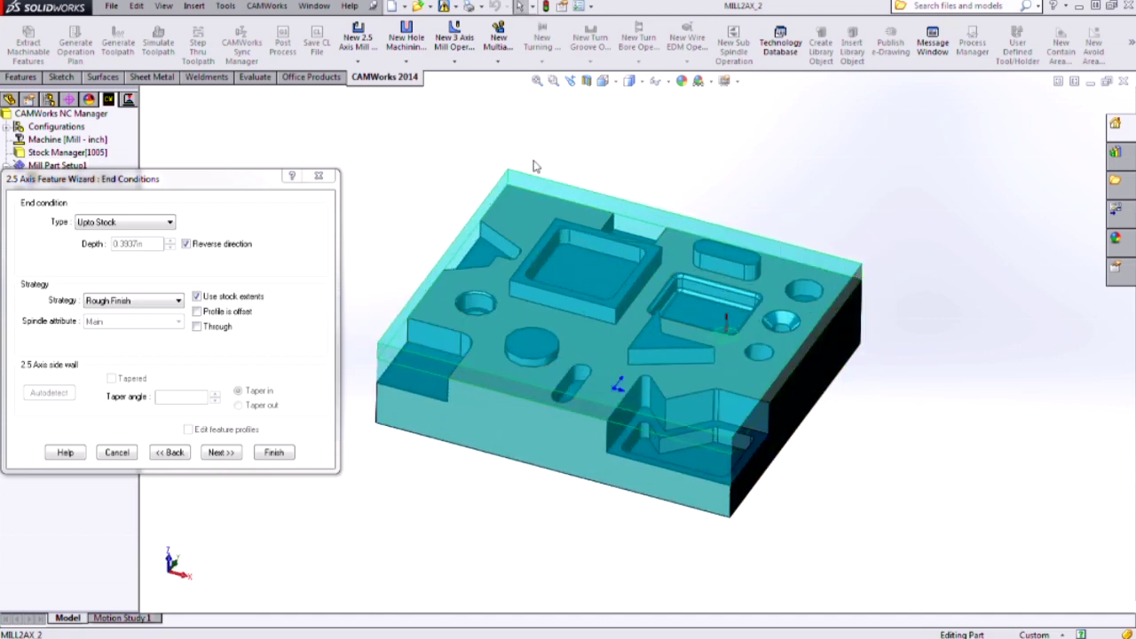
click(247, 300)
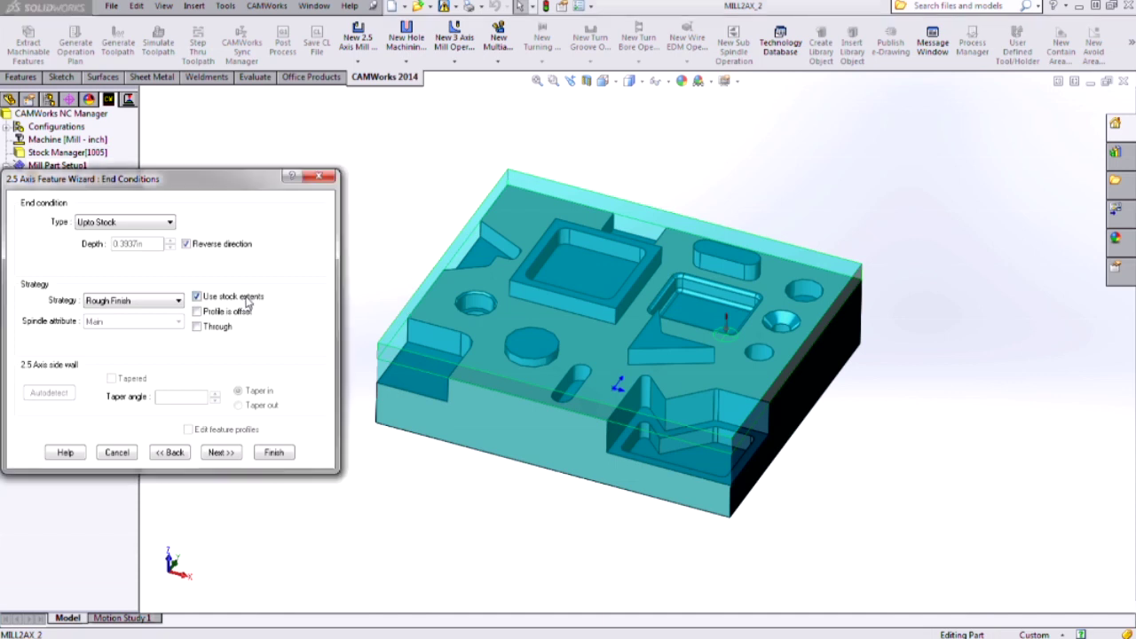
scroll(473, 348, up, 2)
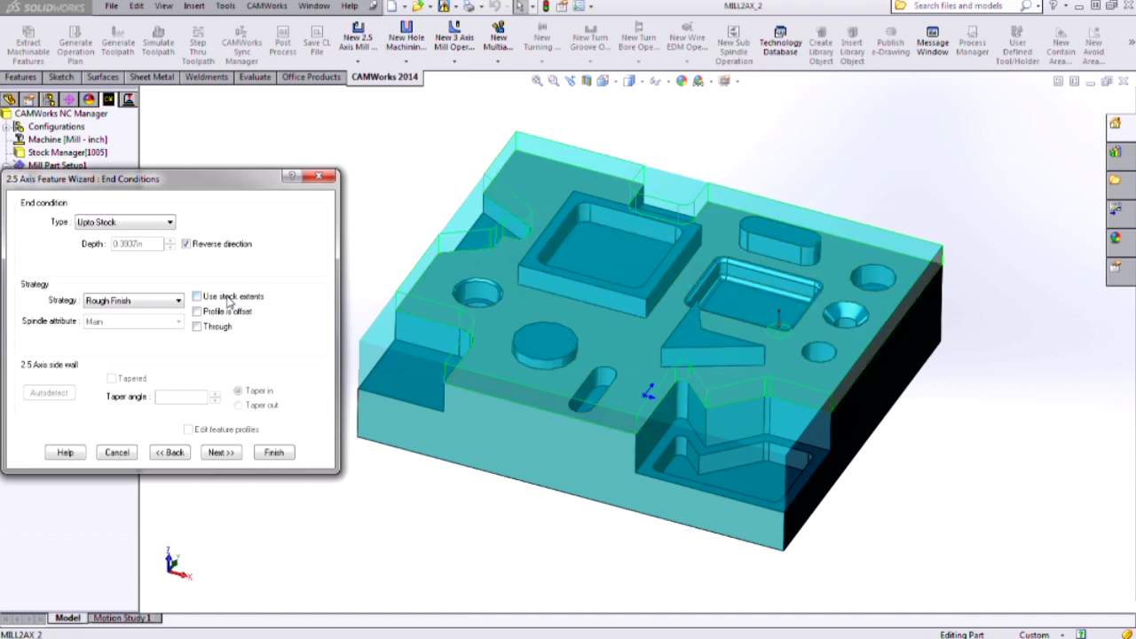
click(197, 296)
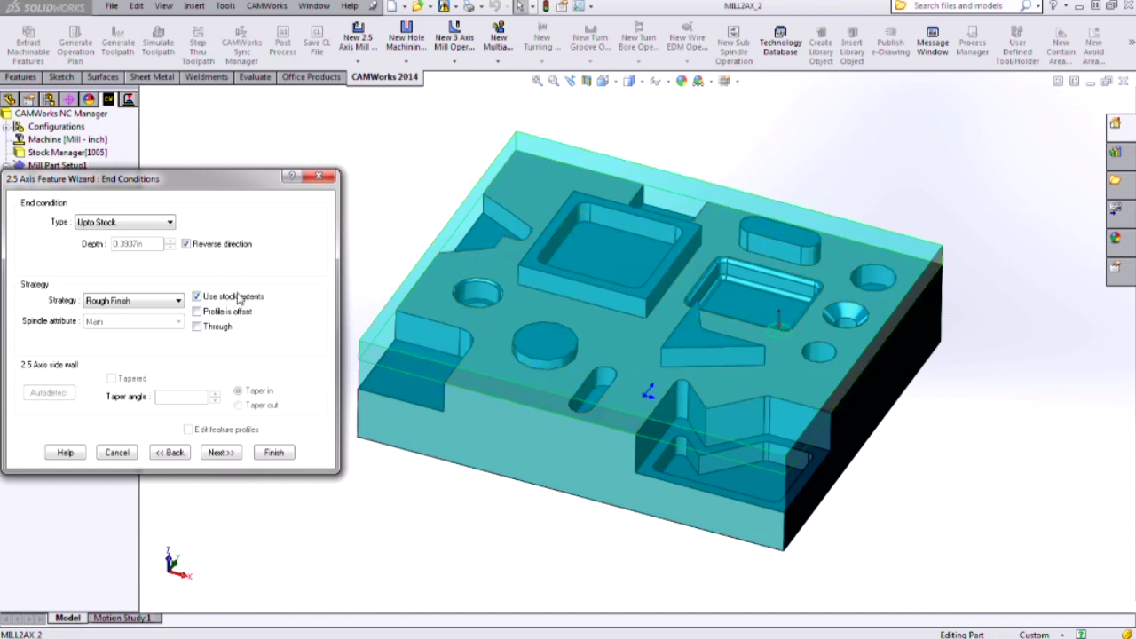
click(220, 453)
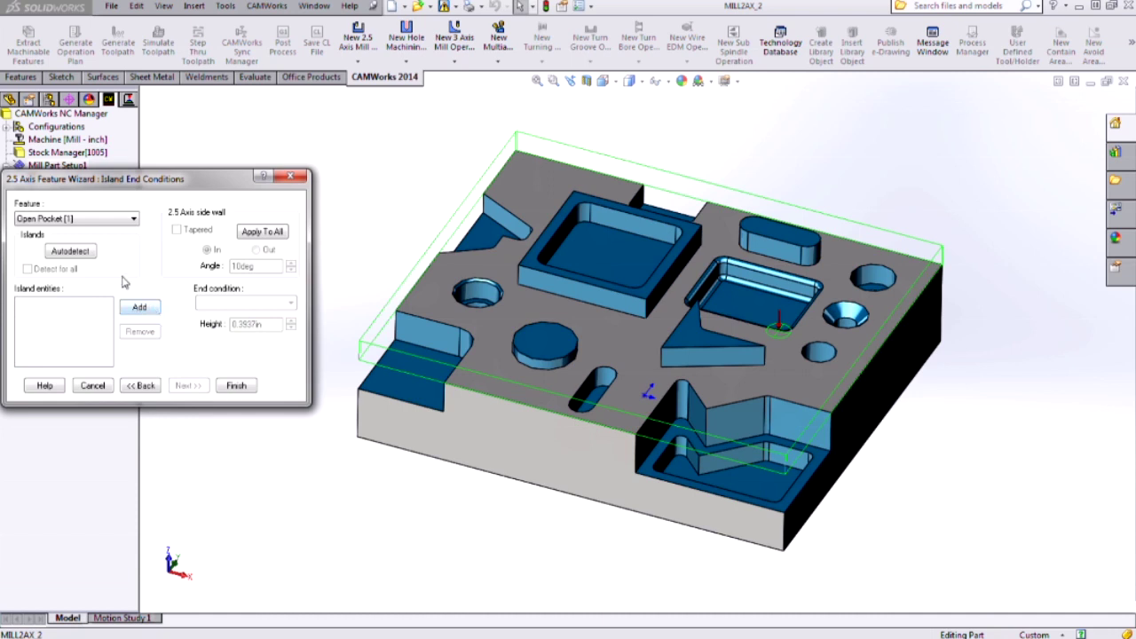
Step: Autodetect the open pocket's islands, check each detected boss, and finish the feature
click(79, 253)
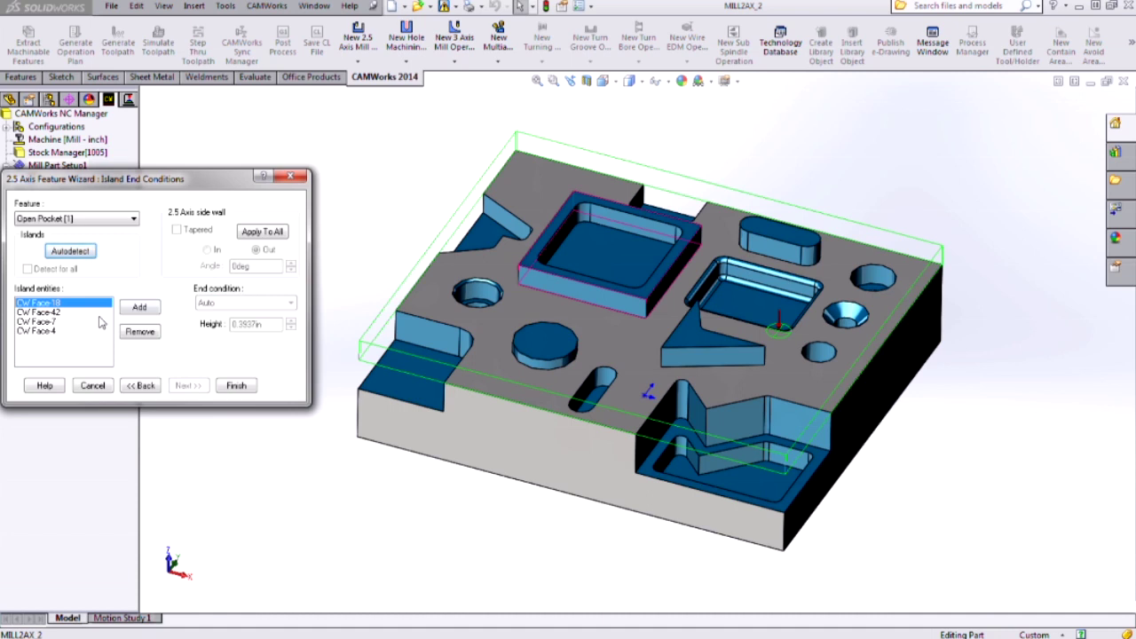
click(75, 314)
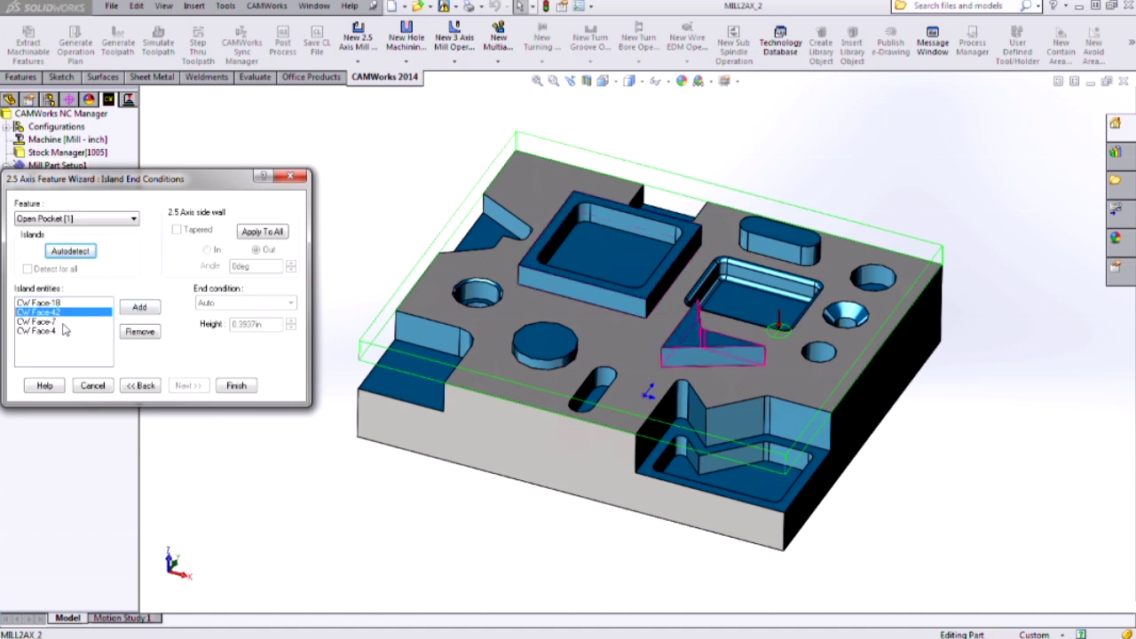
click(62, 322)
click(62, 331)
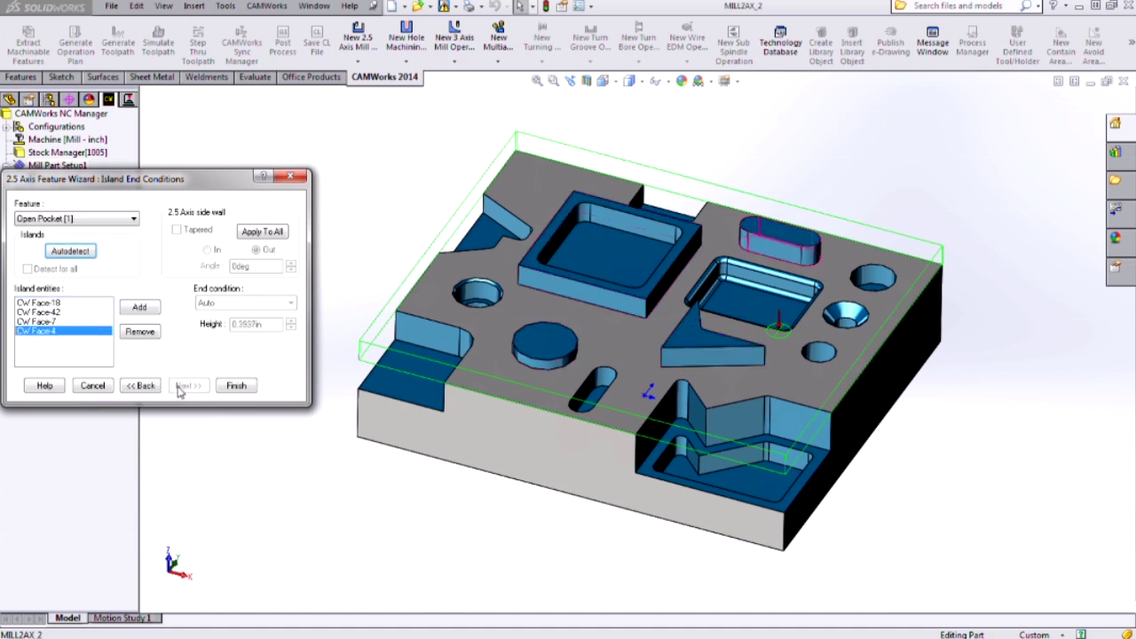
click(235, 390)
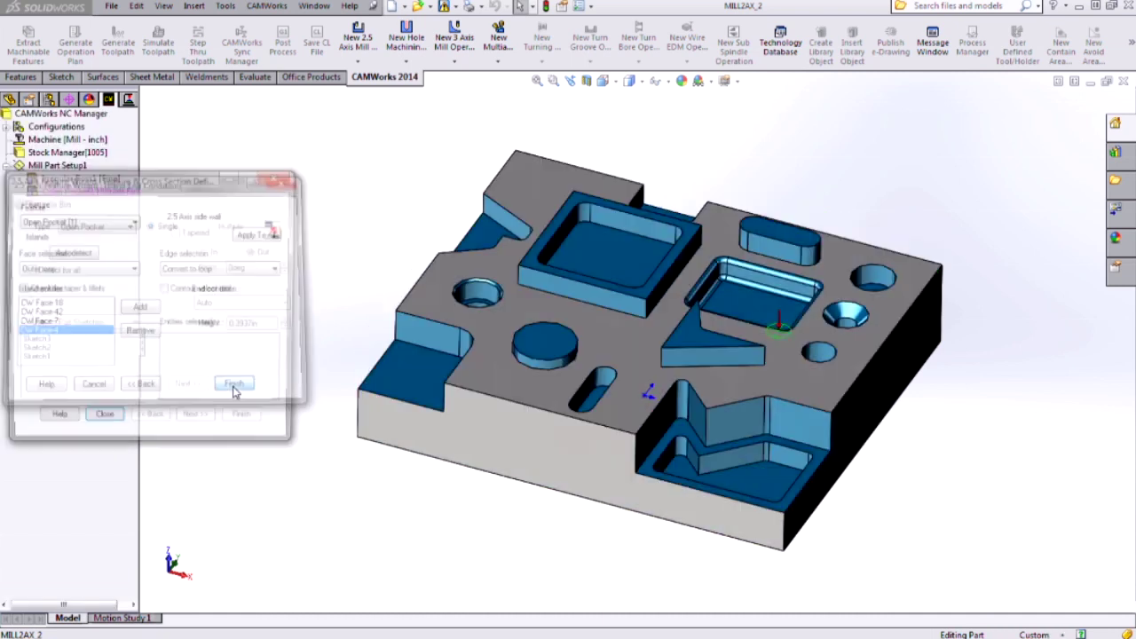
click(103, 421)
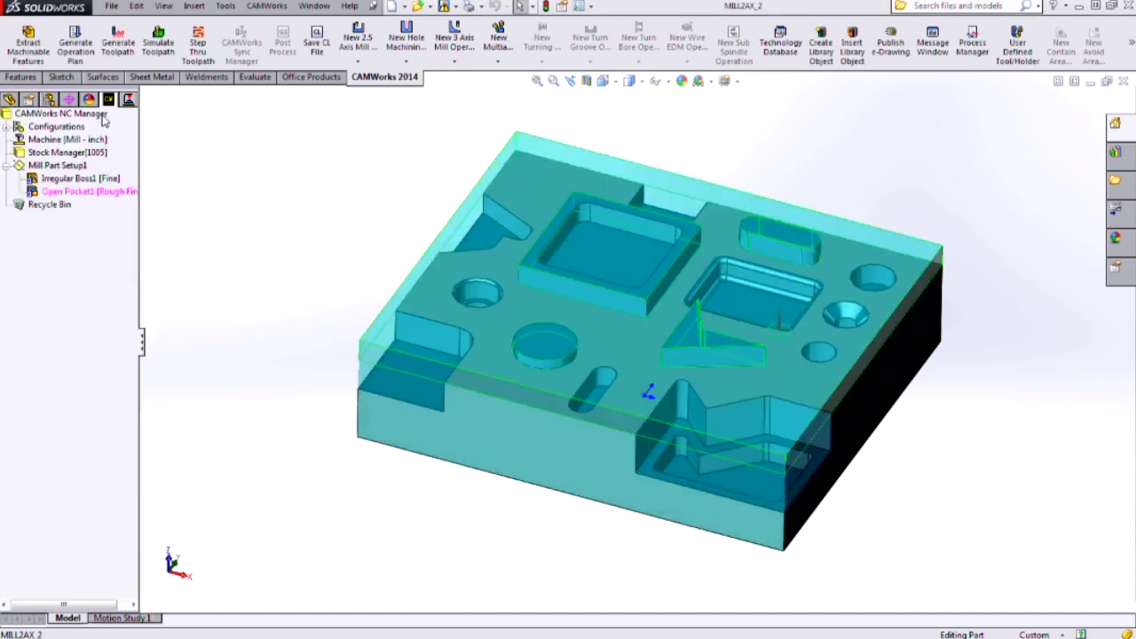
Step: Update the operation plan to include the open pocket and generate toolpaths, displaying the Rough Mill1 path
click(88, 56)
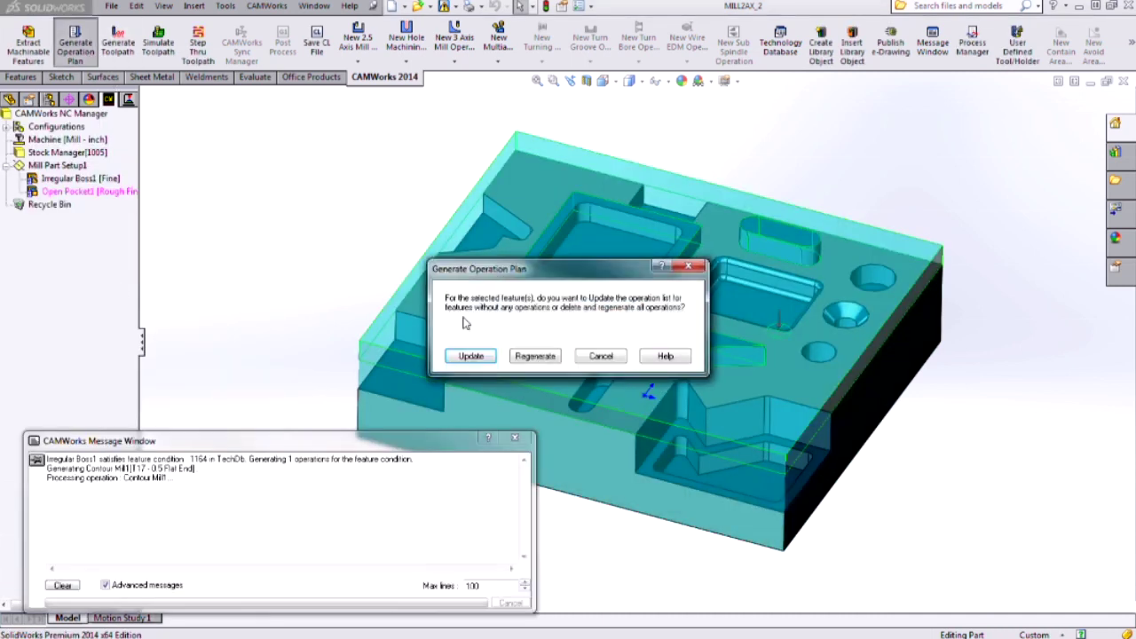
click(465, 355)
click(118, 45)
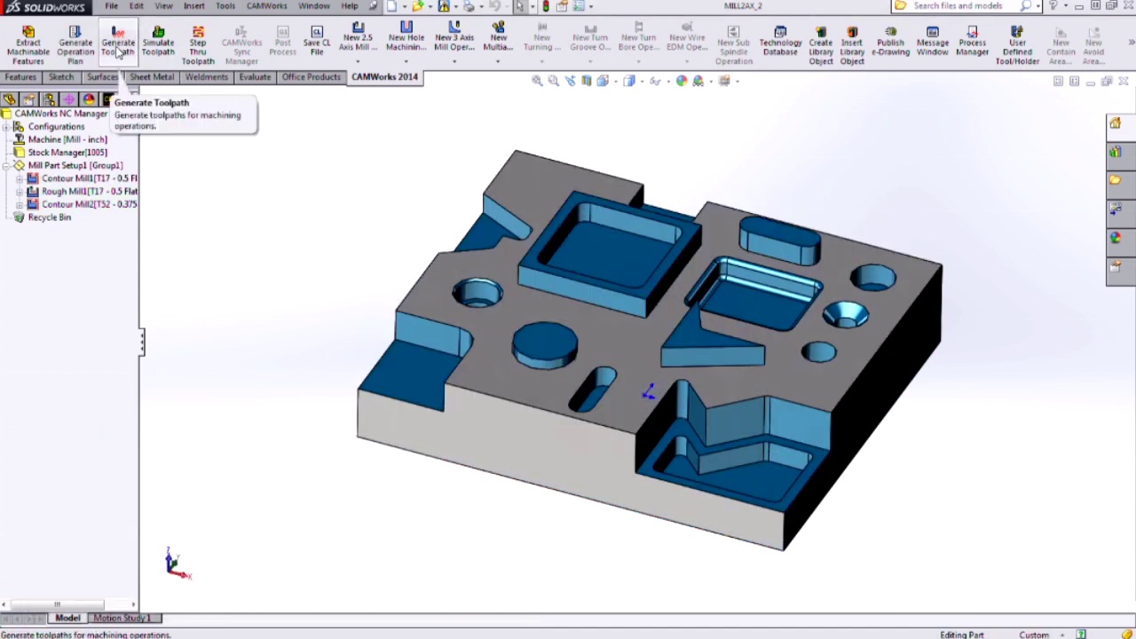
click(116, 193)
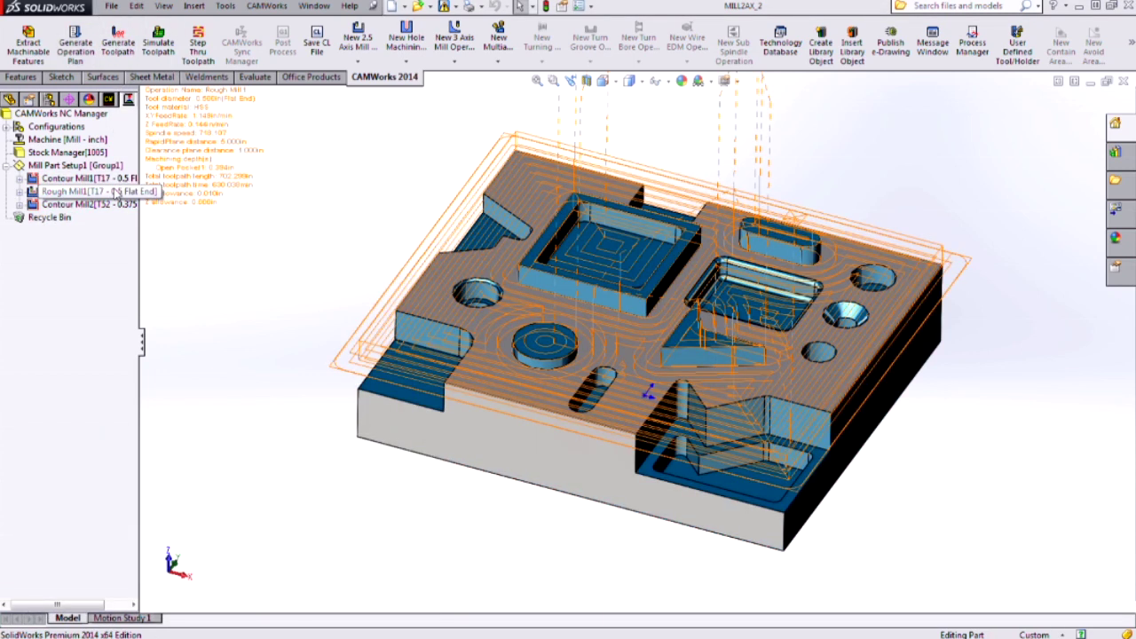
mouse_move(581, 266)
middle_down()
mouse_move(587, 310)
mouse_move(591, 168)
mouse_move(593, 248)
middle_up()
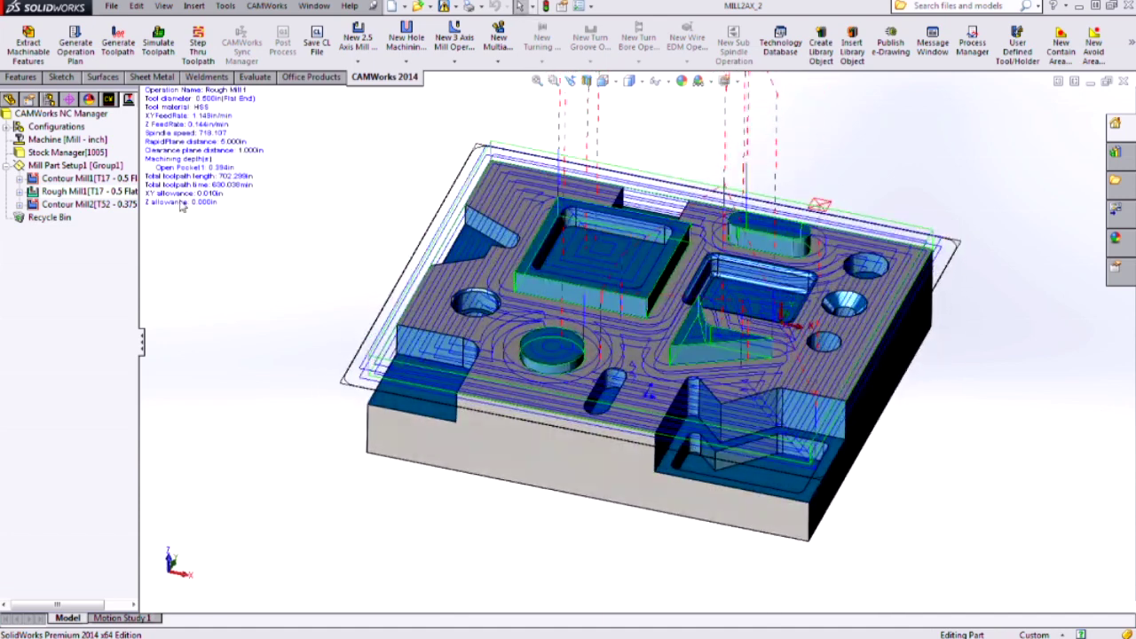
Step: Simulate the Rough Mill1 toolpath clearing the open pocket around the four islands
right_click(108, 193)
click(175, 244)
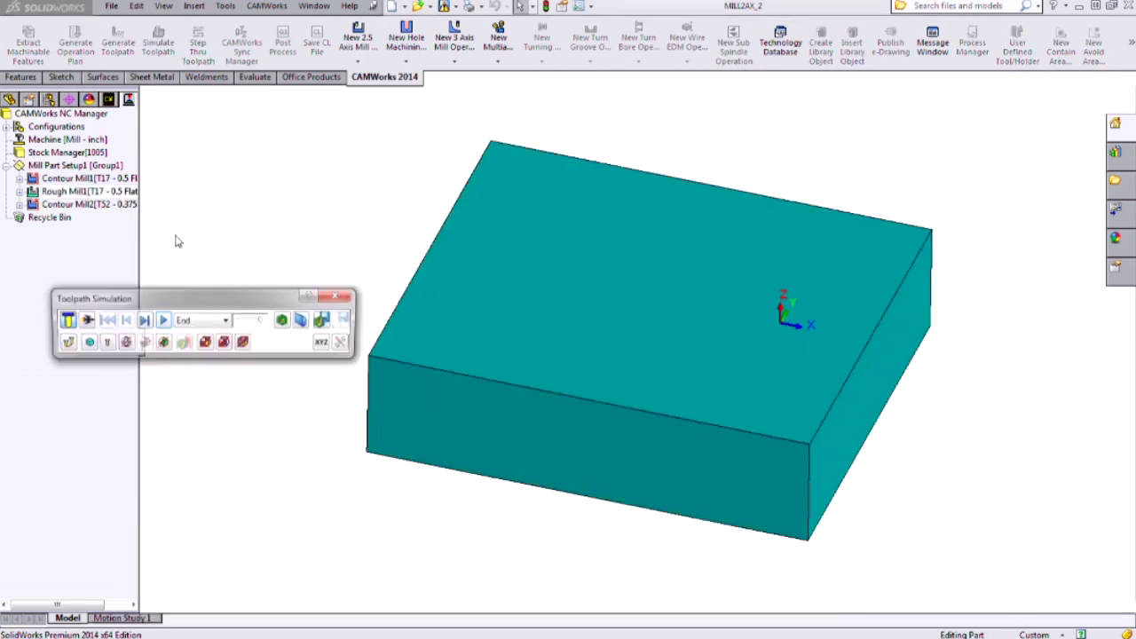
click(163, 321)
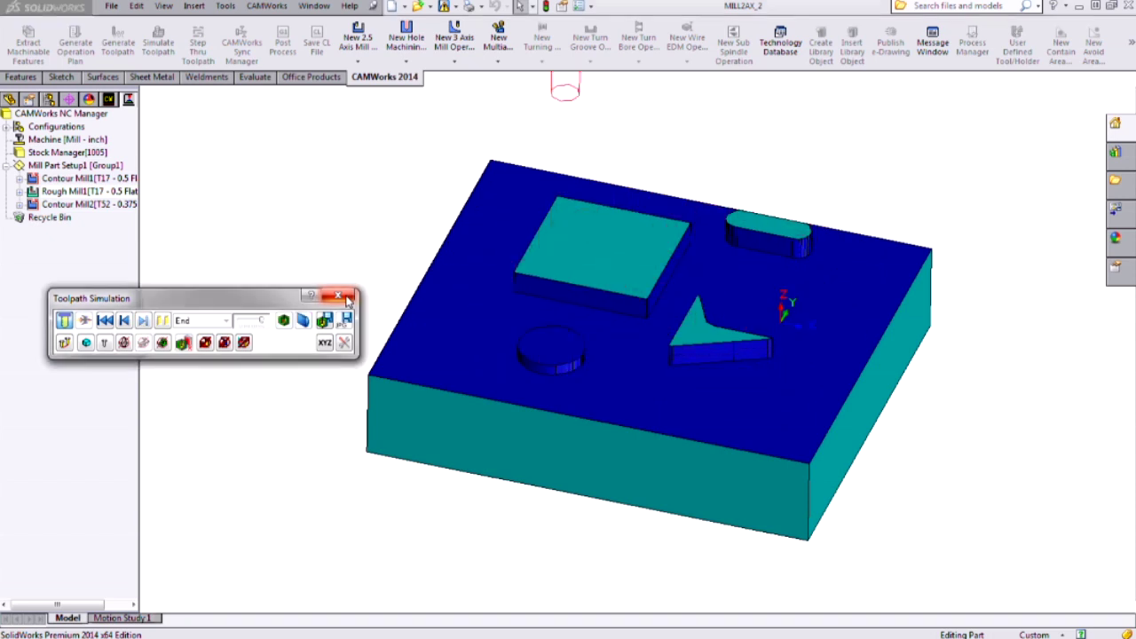
click(346, 298)
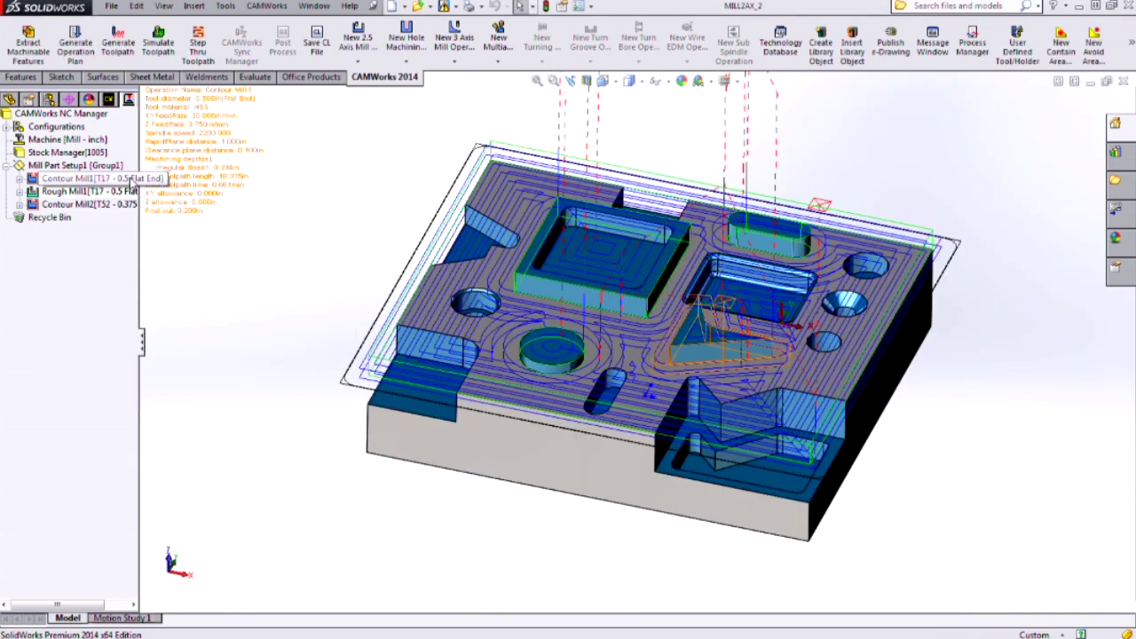
Step: Set the previous allowance to 0.15in in the side parameters of the triangular boss's Contour Mill1 operation
click(85, 179)
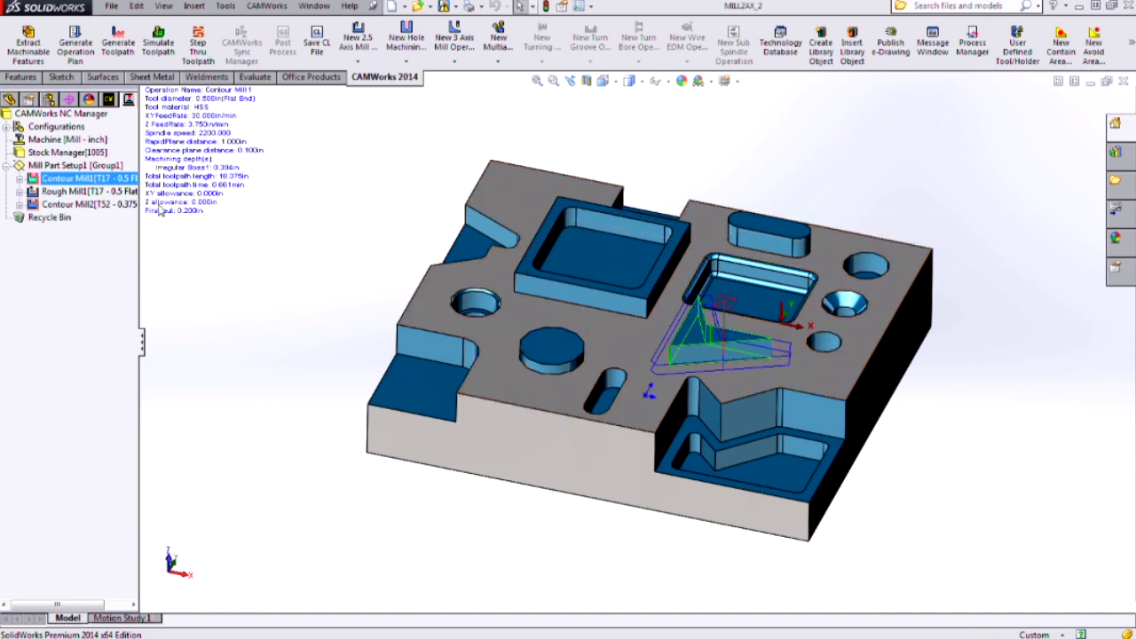
scroll(741, 378, down, 3)
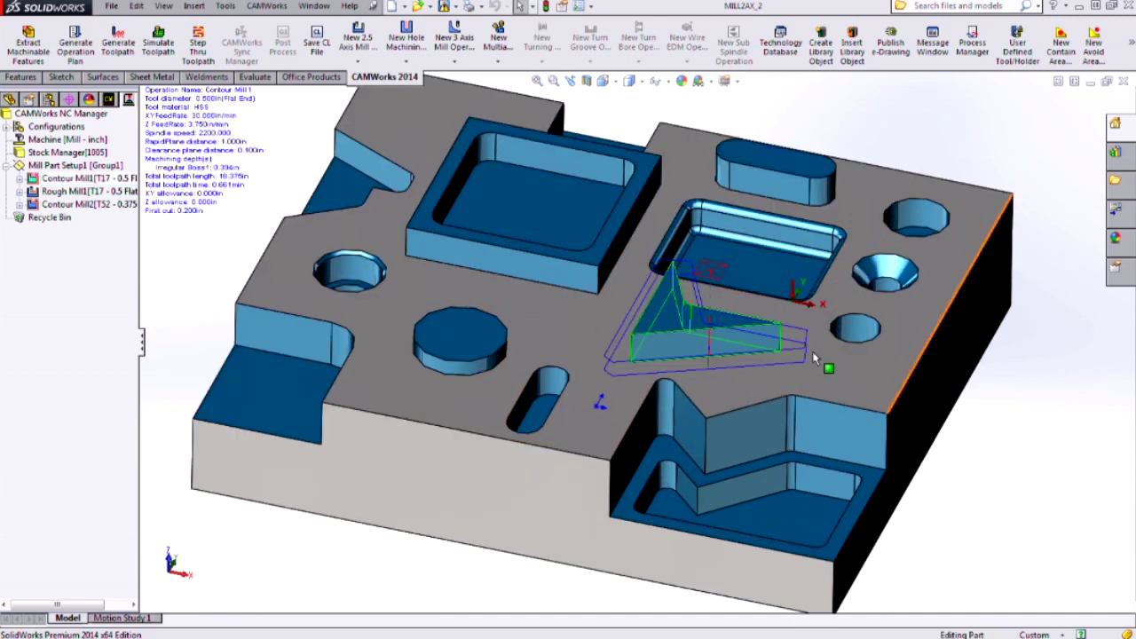
middle_drag(824, 363, 800, 375)
scroll(799, 375, down, 5)
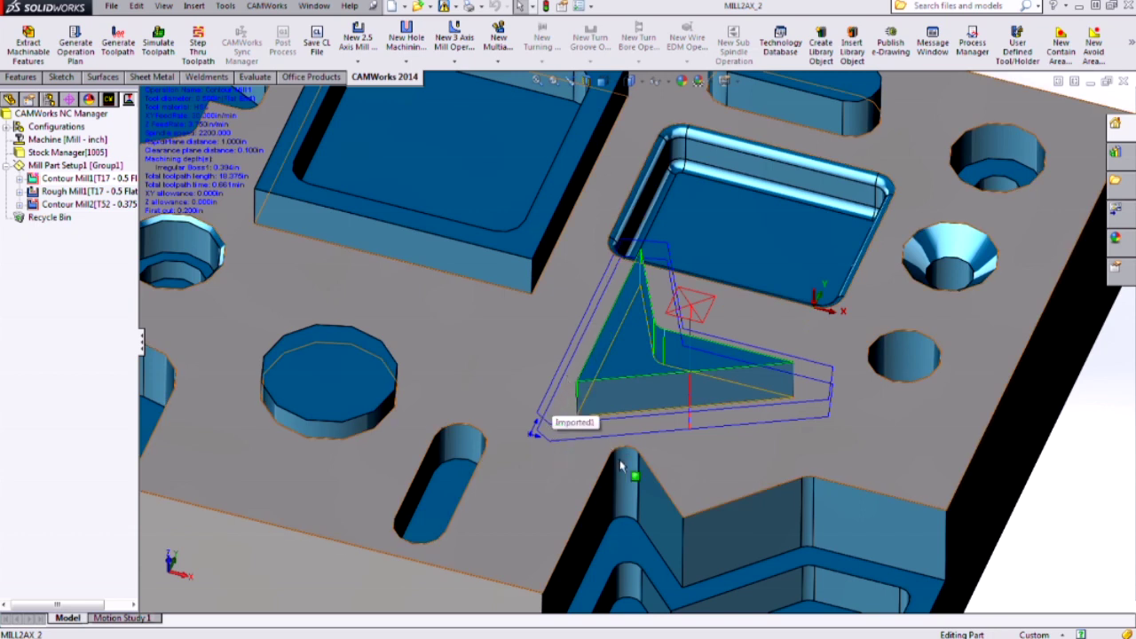
middle_drag(495, 428, 346, 431)
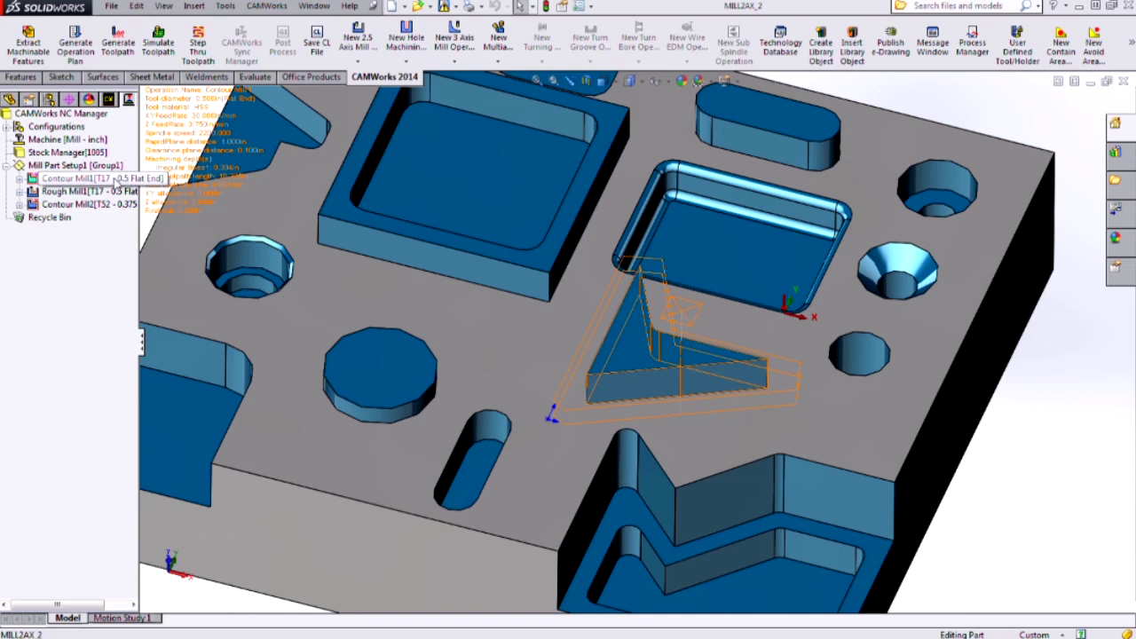
double_click(114, 179)
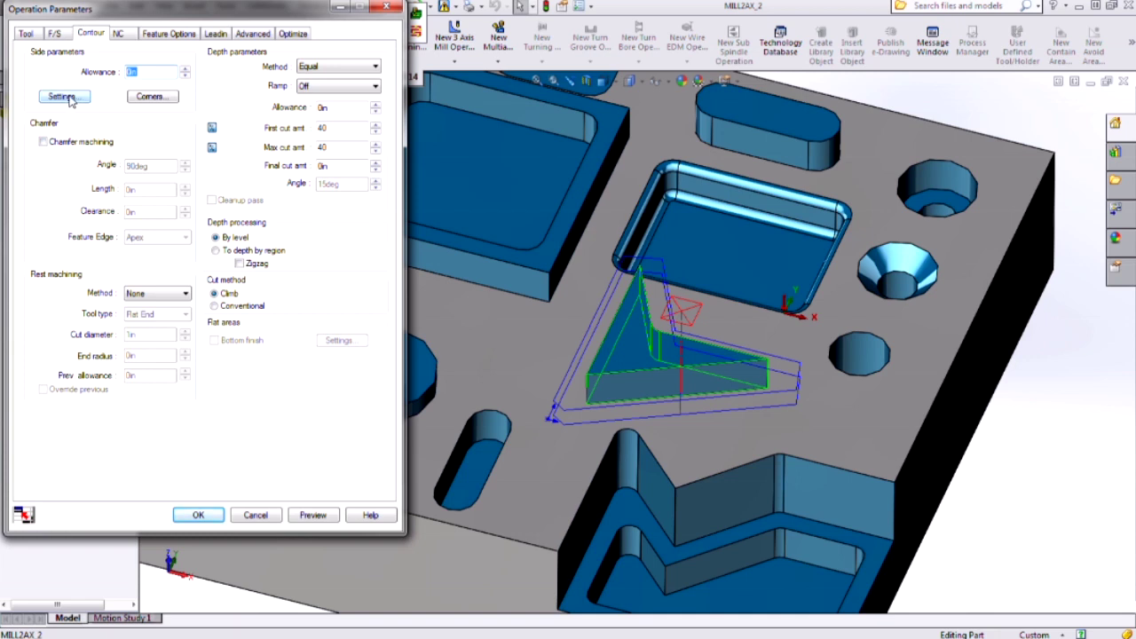
click(64, 96)
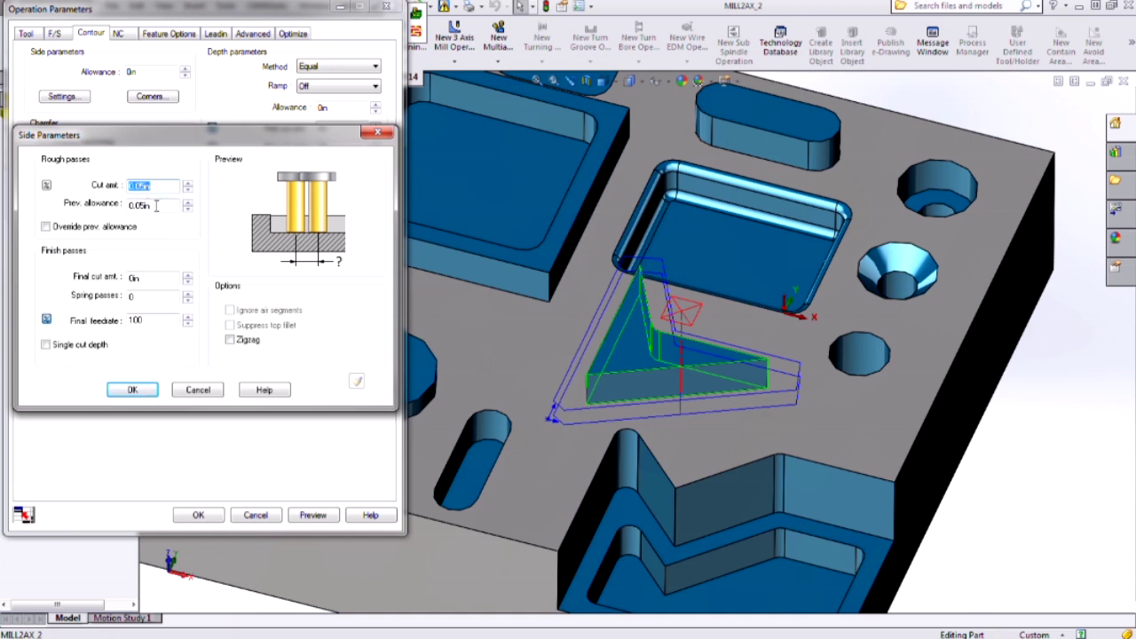
drag(156, 206, 115, 200)
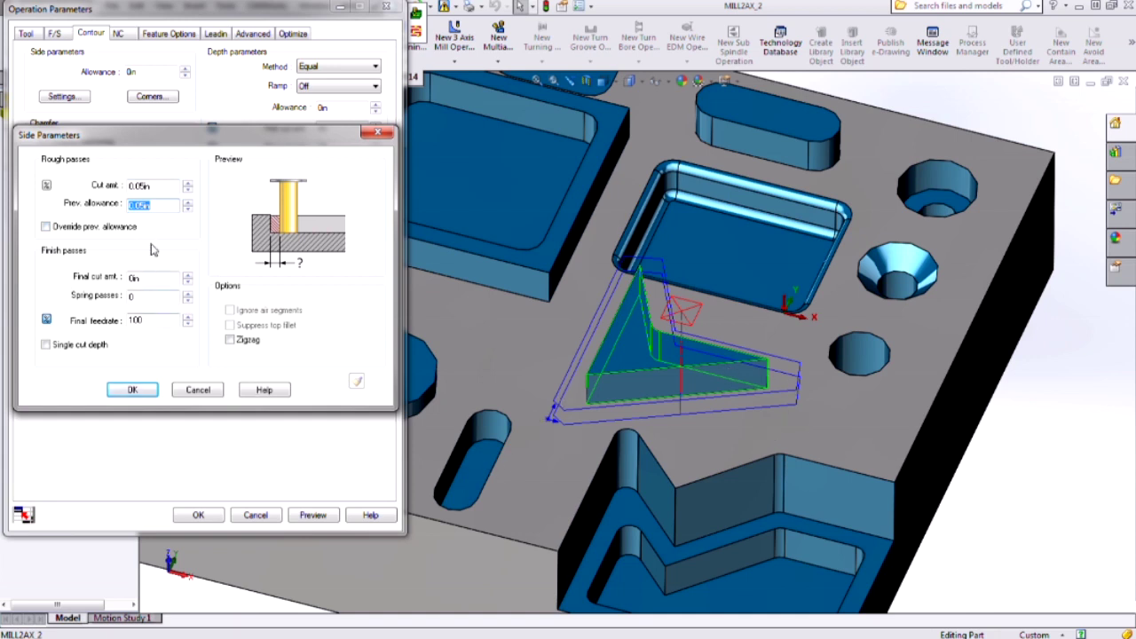
key(BackSpace)
click(112, 390)
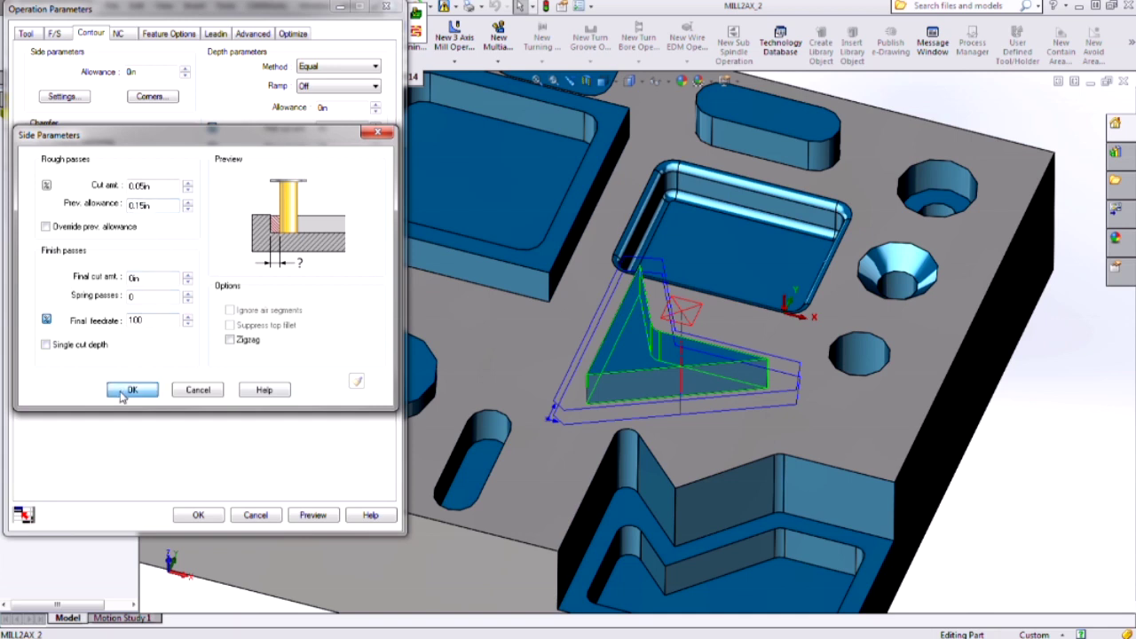
Step: Preview the multiple contour passes around the triangular boss and accept the operation parameters
click(310, 515)
scroll(680, 411, down, 5)
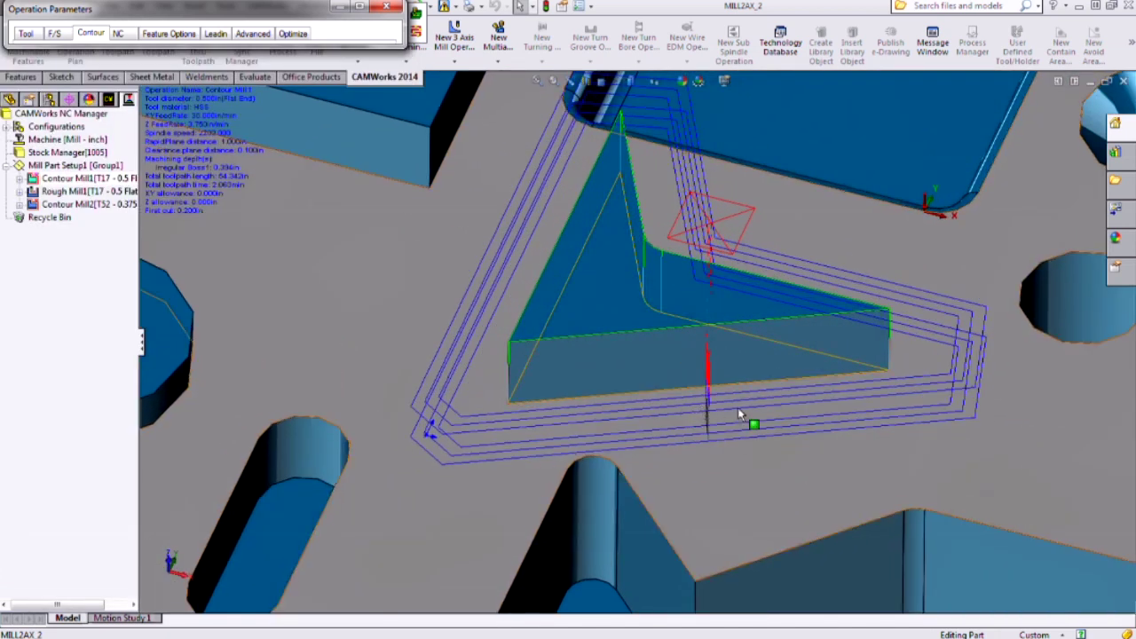
scroll(738, 407, up, 6)
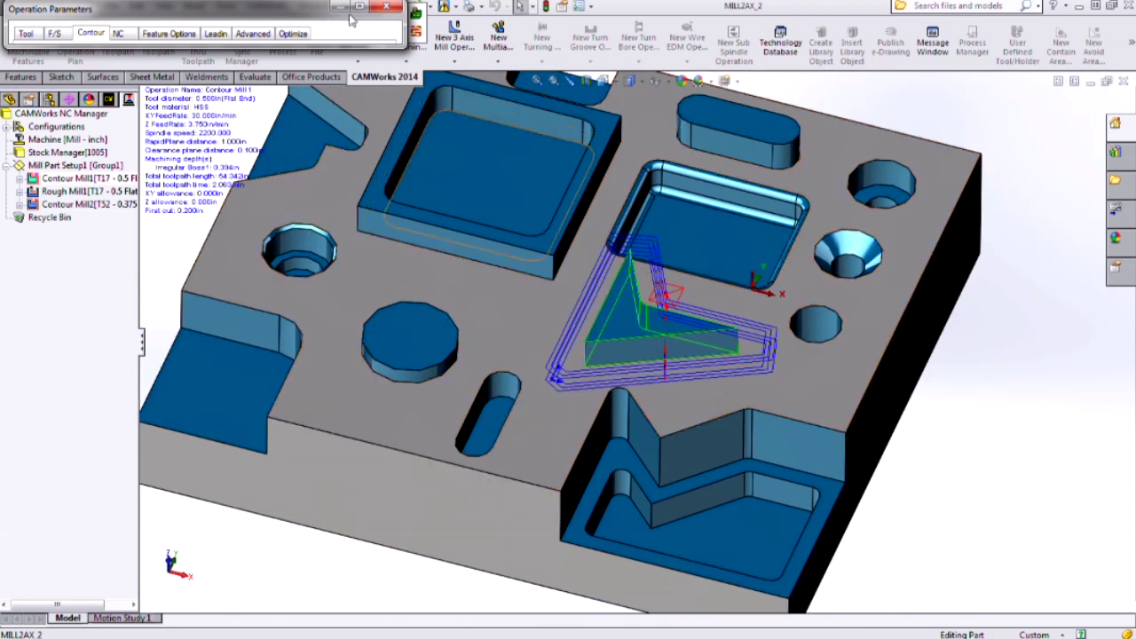
click(361, 8)
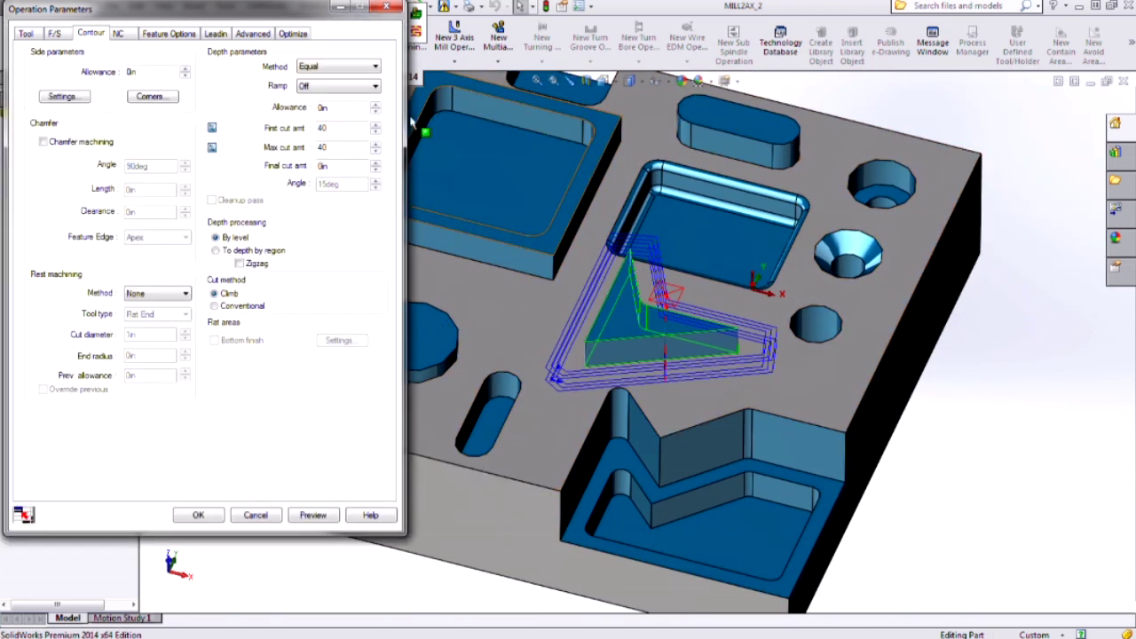
click(195, 515)
Step: Switch from the MILL2AX_2 part to the open bracket part
scroll(570, 294, up, 3)
middle_drag(679, 260, 679, 273)
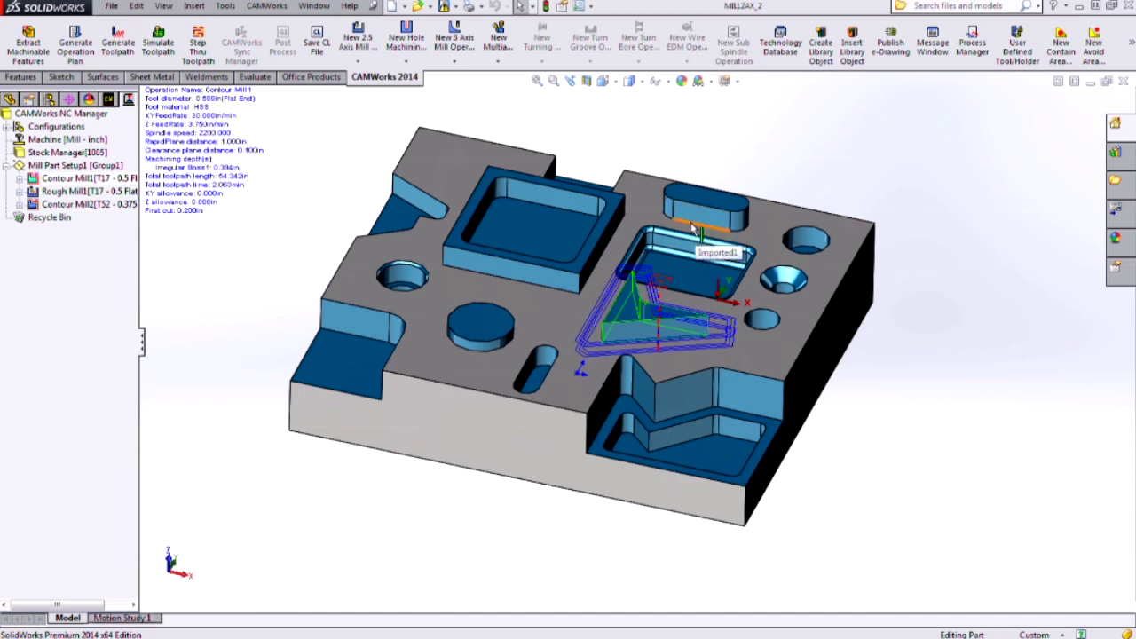
key(q)
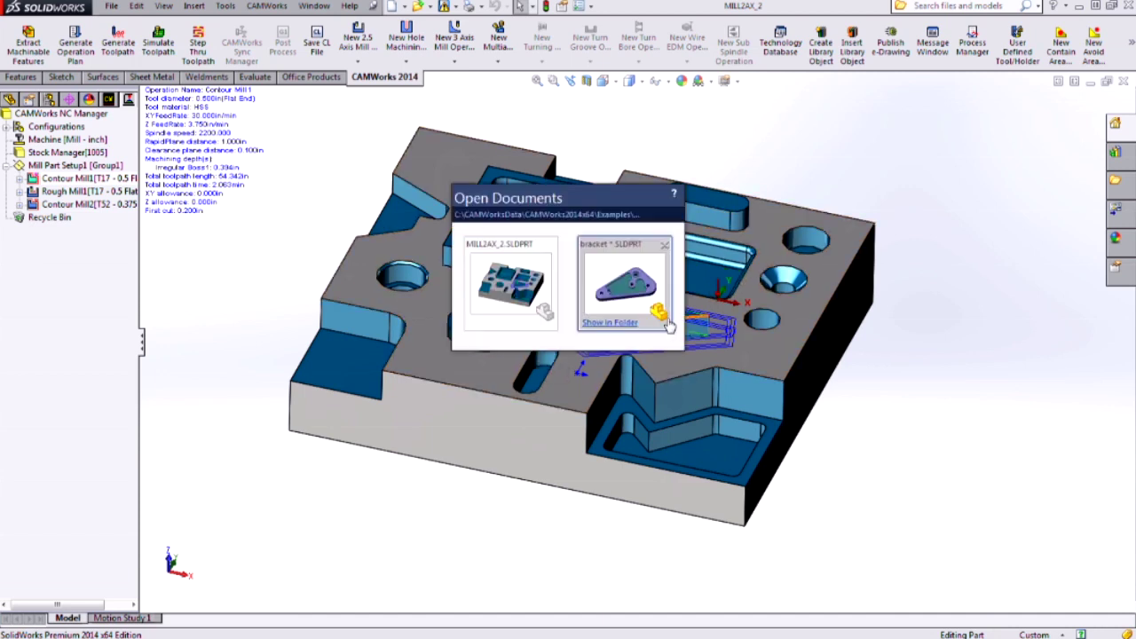
click(668, 327)
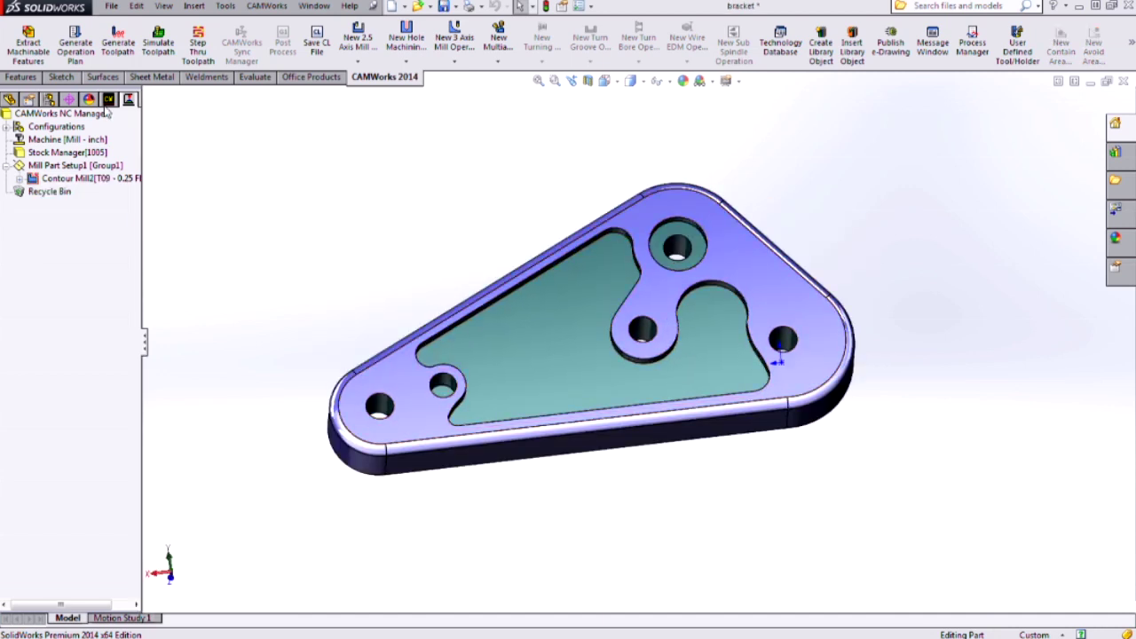